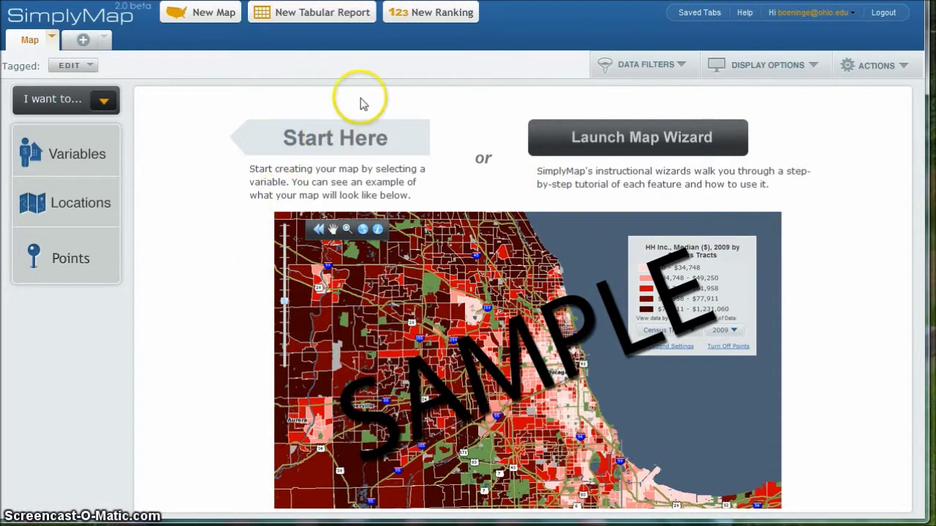
- Create a Ring Study Report from New Tabular Report and launch its guided wizard
click(327, 15)
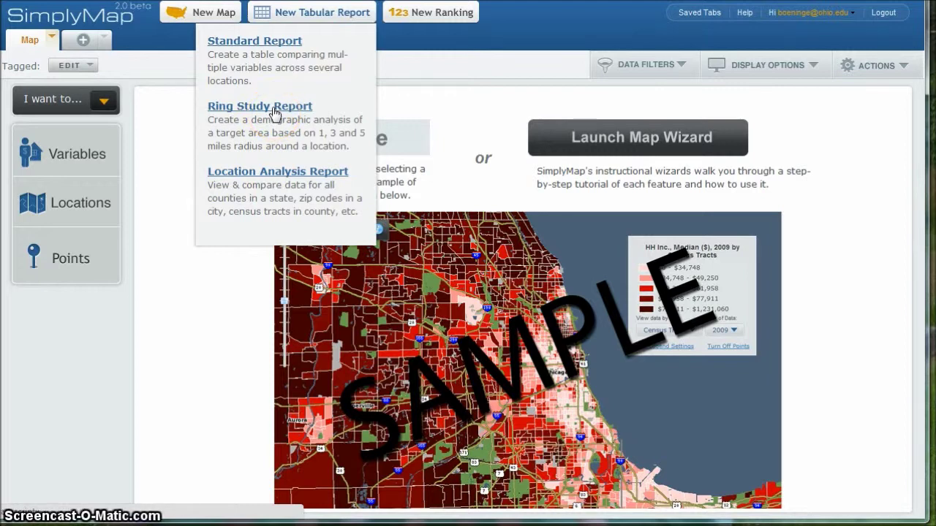
click(274, 108)
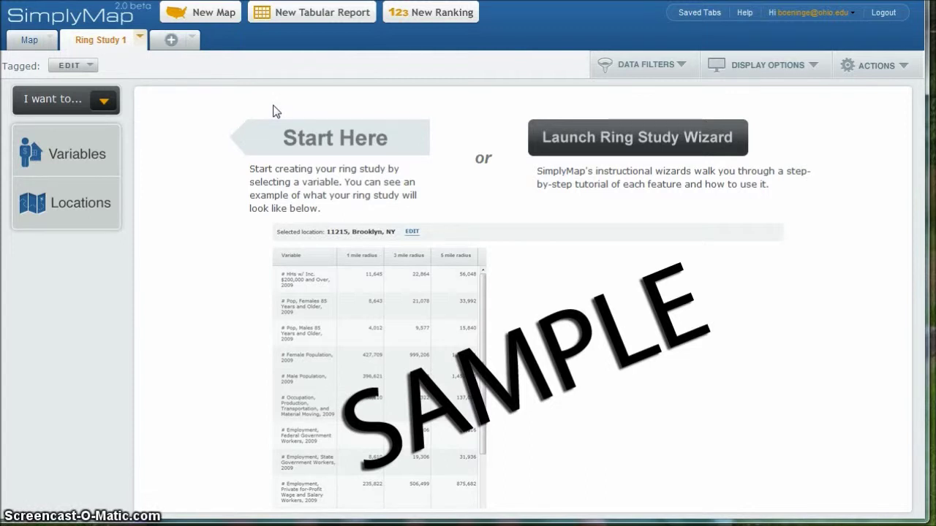
click(614, 140)
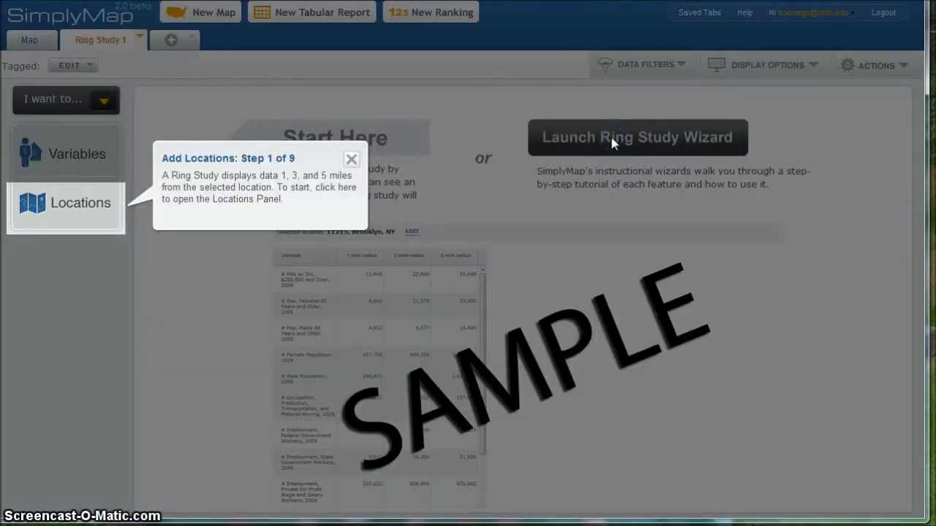
- Find Kansas City, MO by city under Missouri and use it as the study location
click(59, 212)
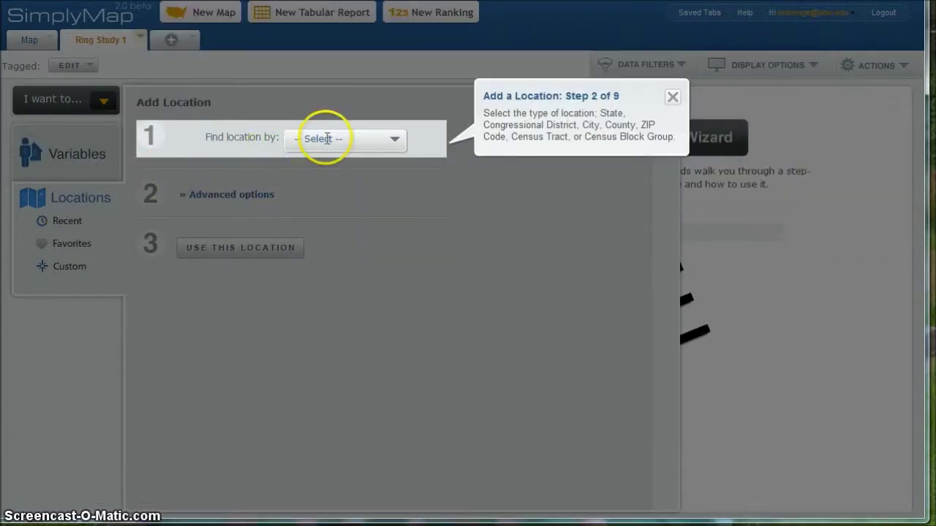
click(395, 140)
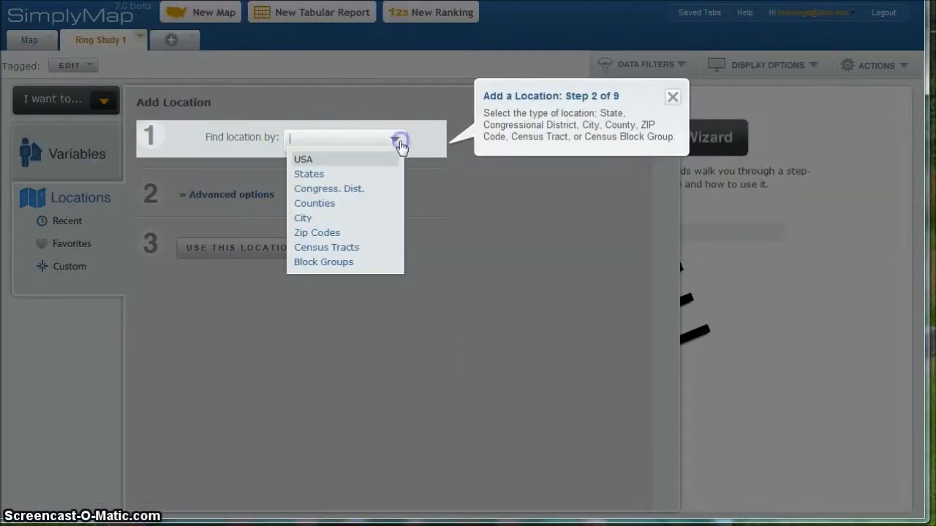
click(307, 219)
click(322, 199)
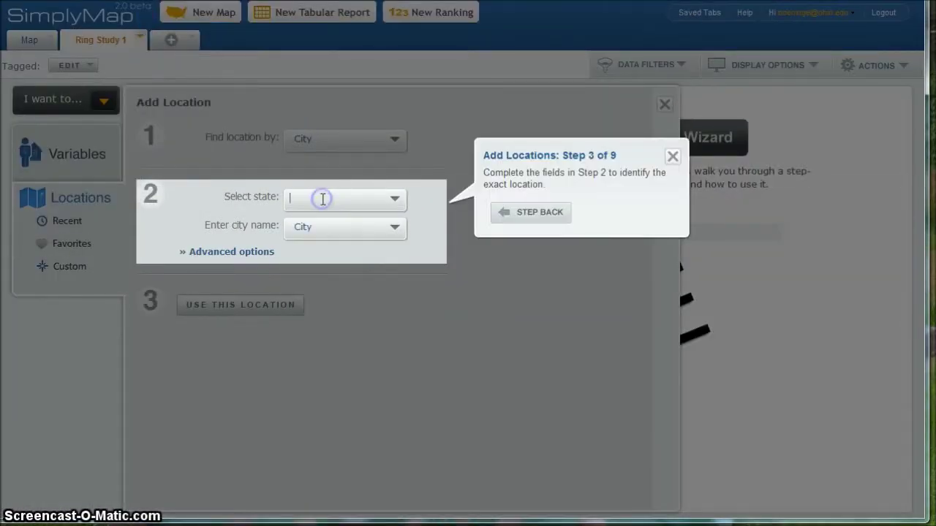
text(miss)
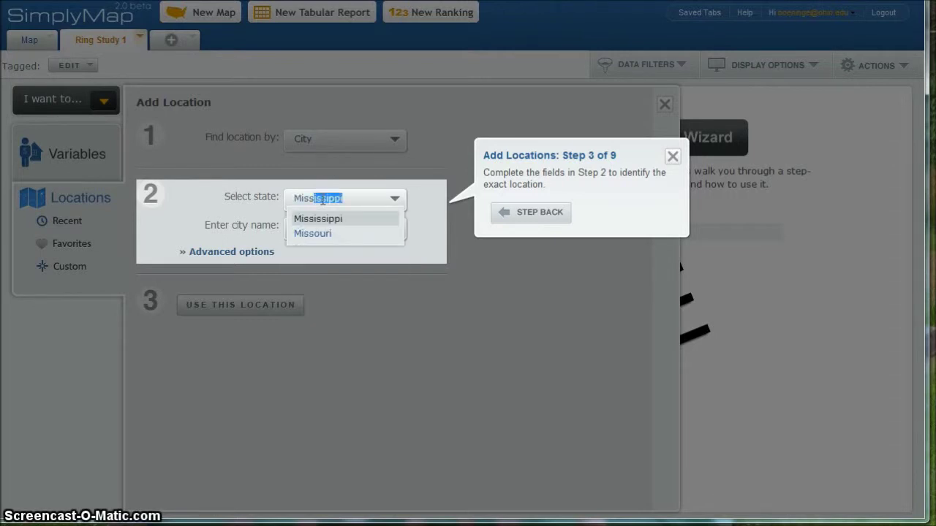
click(313, 233)
click(317, 227)
text(kan)
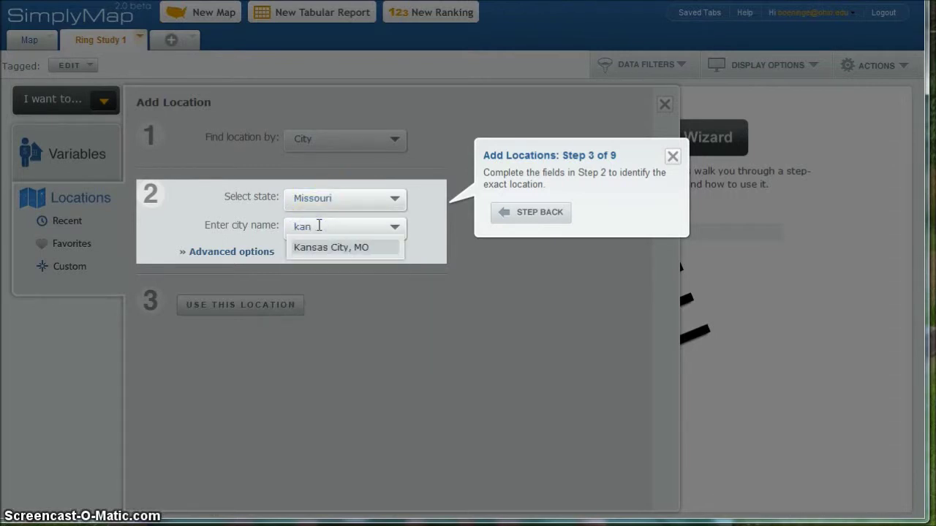
click(344, 248)
click(268, 306)
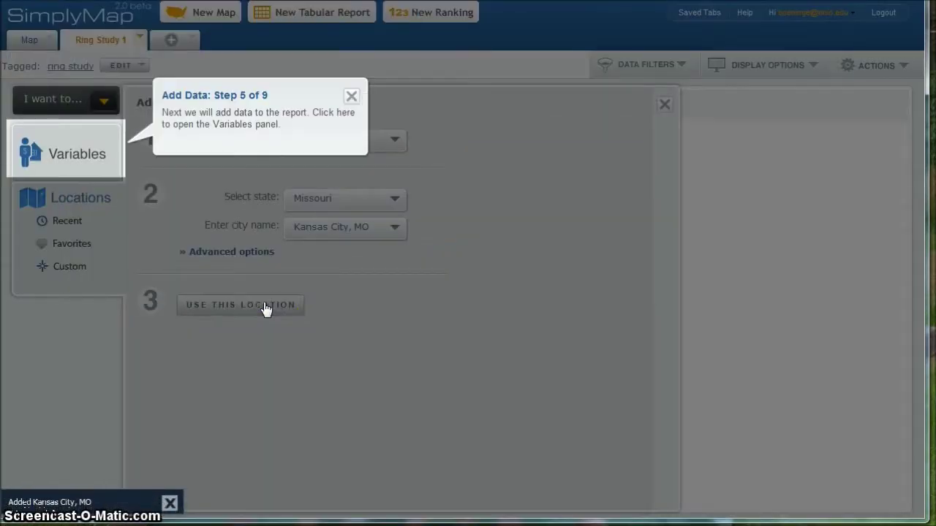
- Add every Total variable from Census Data > People and Households > Population to the report
click(71, 157)
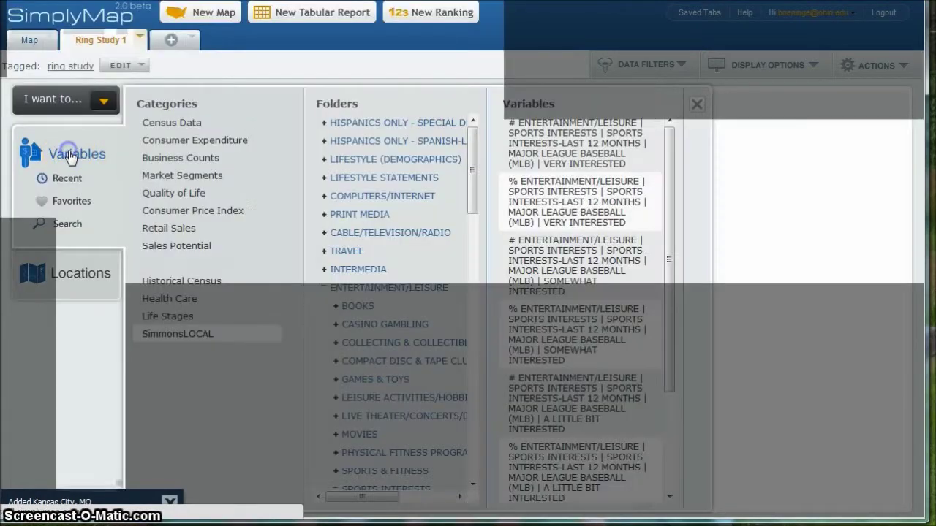
click(181, 124)
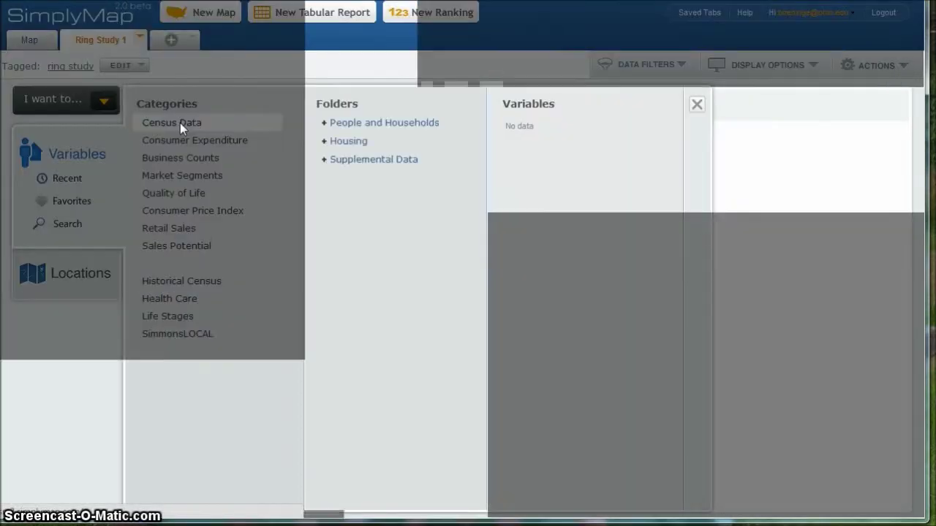
click(322, 125)
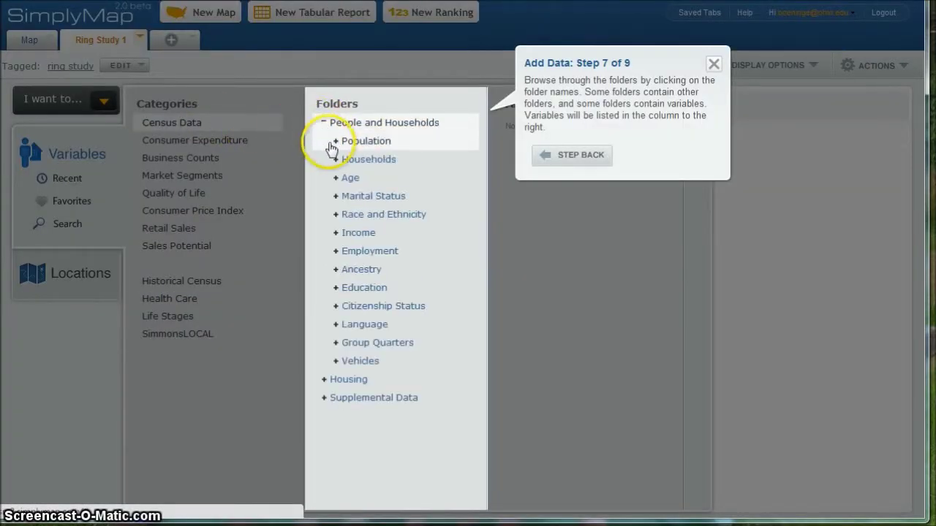
click(337, 141)
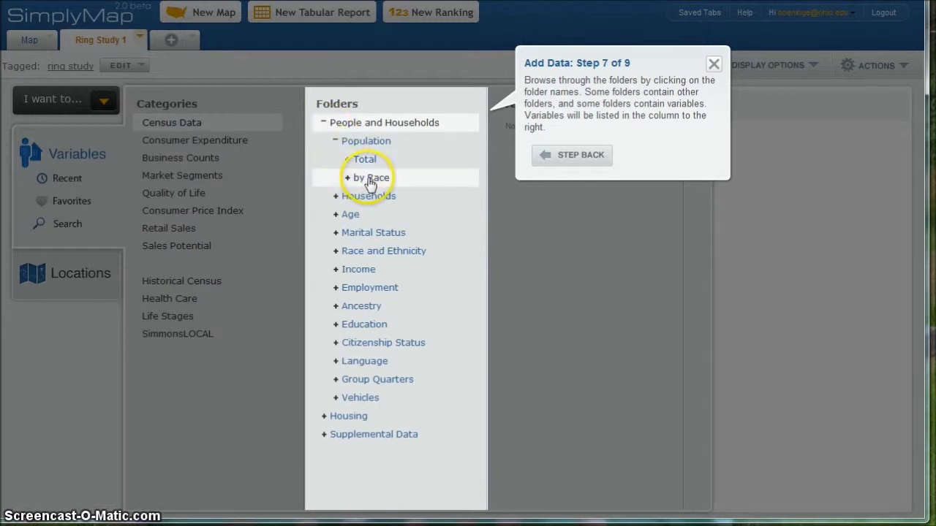
click(466, 158)
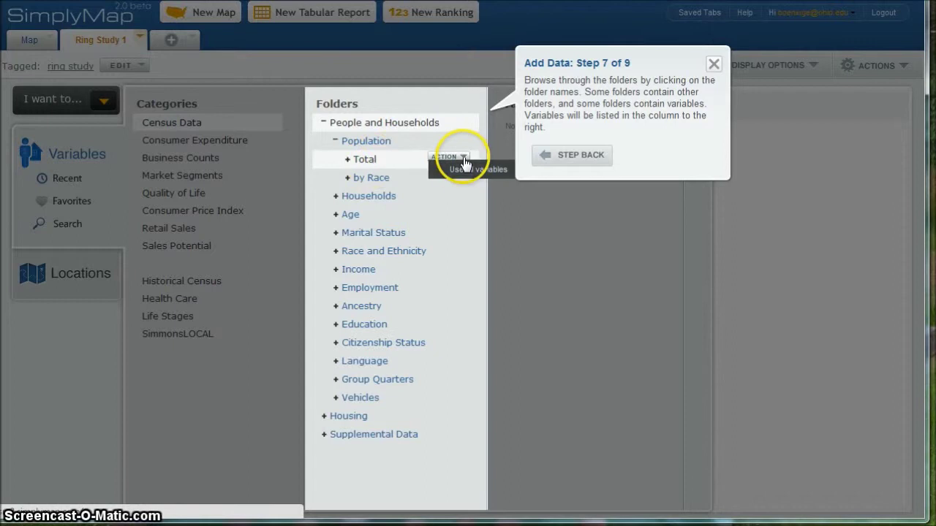
click(465, 171)
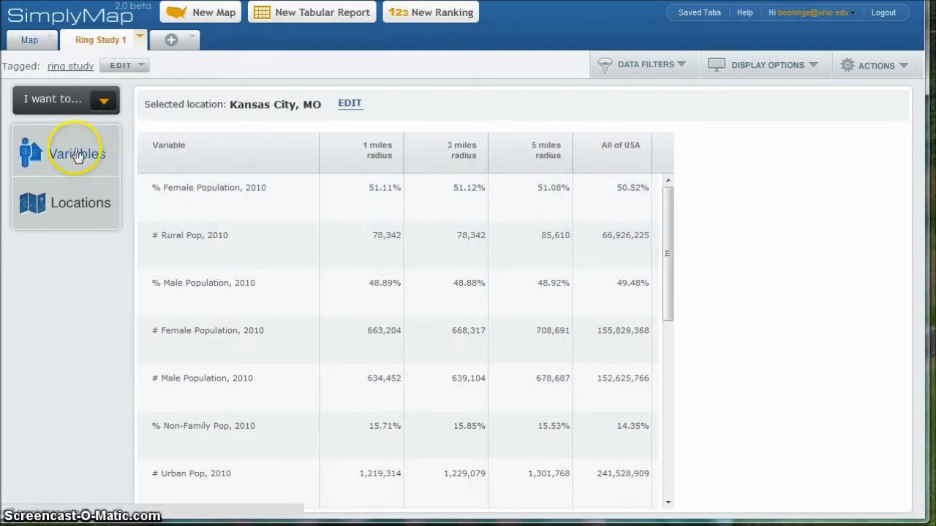
- Add all Age Total variables from the Population folder, then close the Variables panel
click(76, 156)
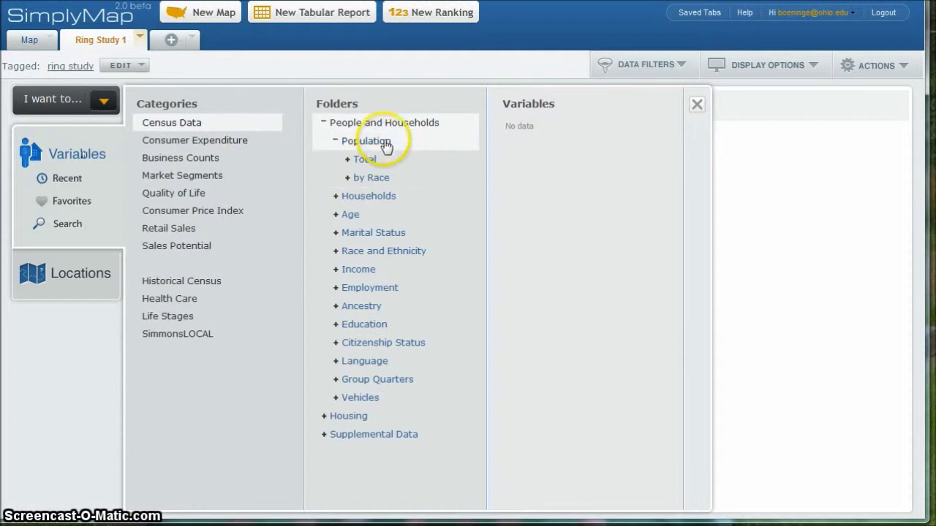
click(345, 177)
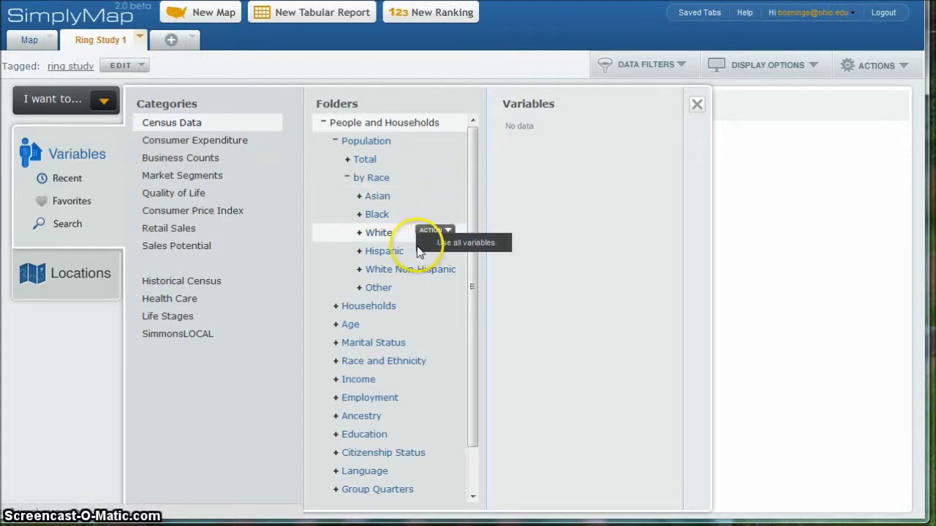
click(336, 324)
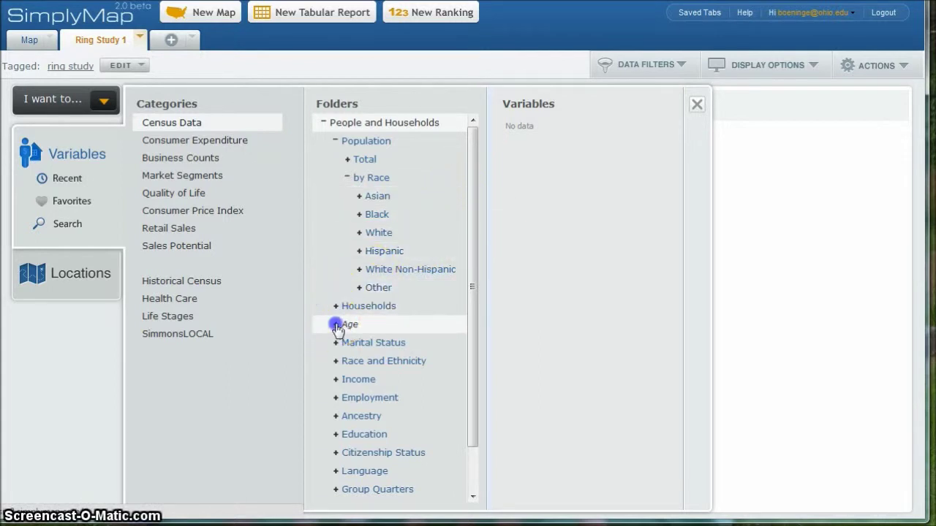
mouse_move(443, 341)
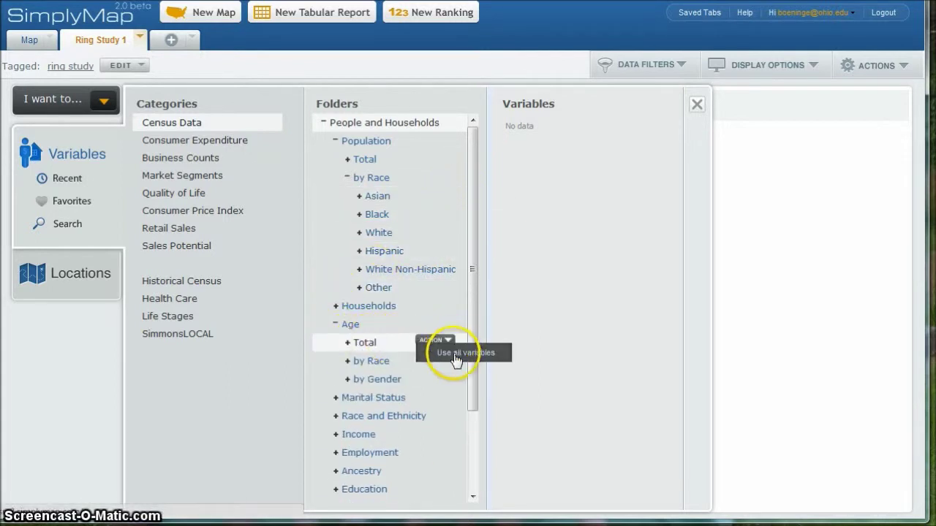
click(455, 356)
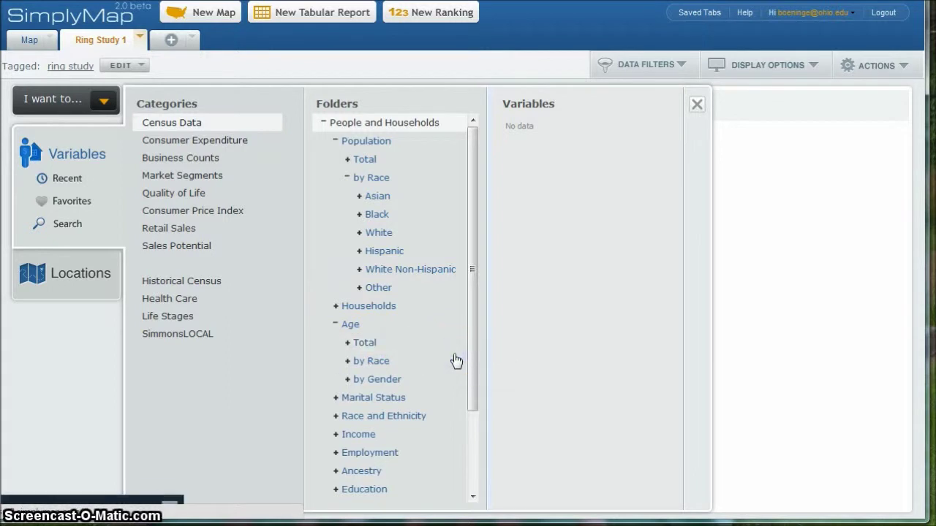
click(697, 105)
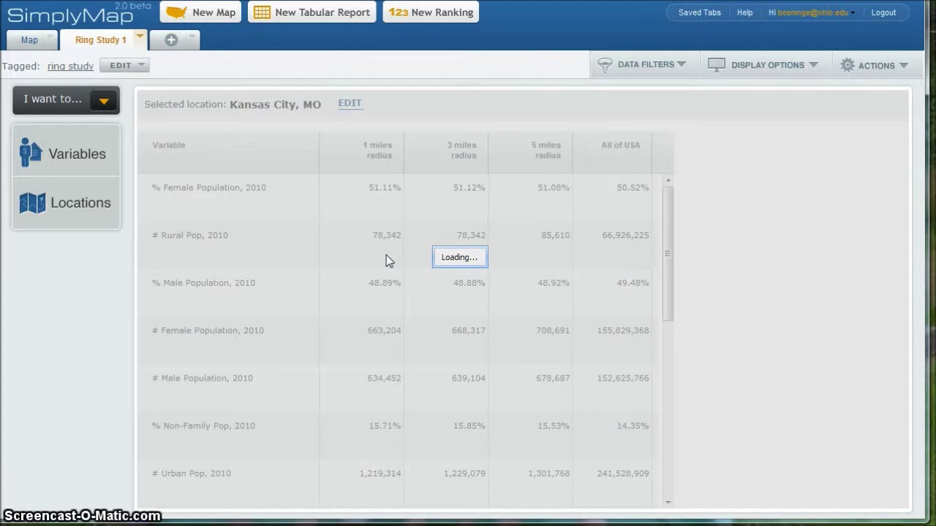
scroll(386, 254, down, 3)
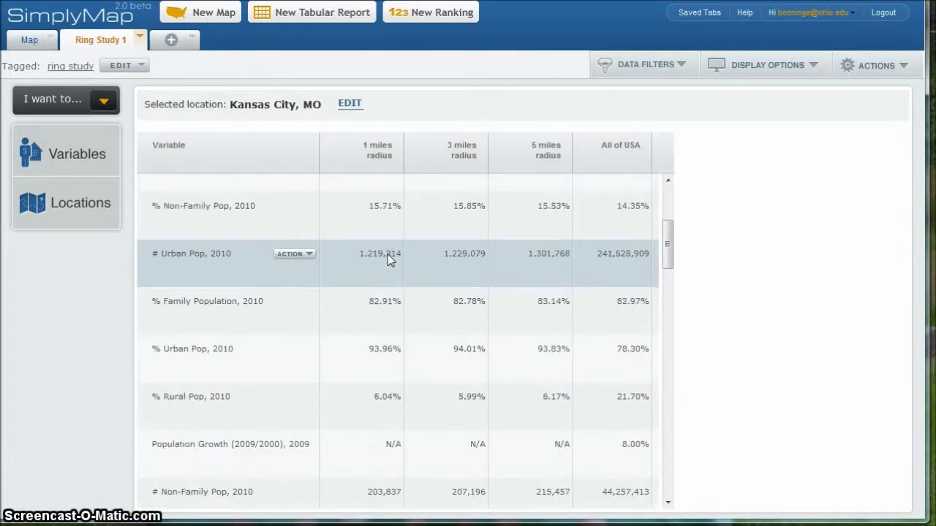
scroll(387, 253, down, 6)
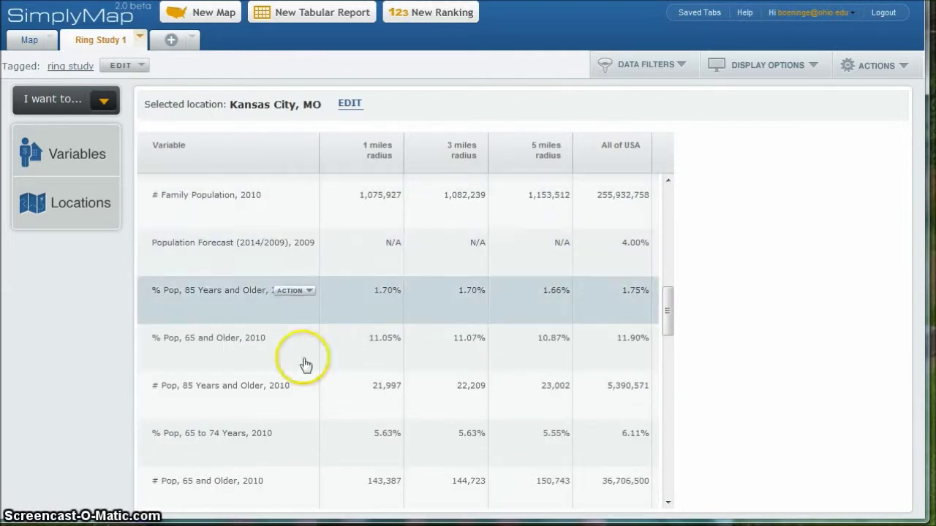
click(291, 434)
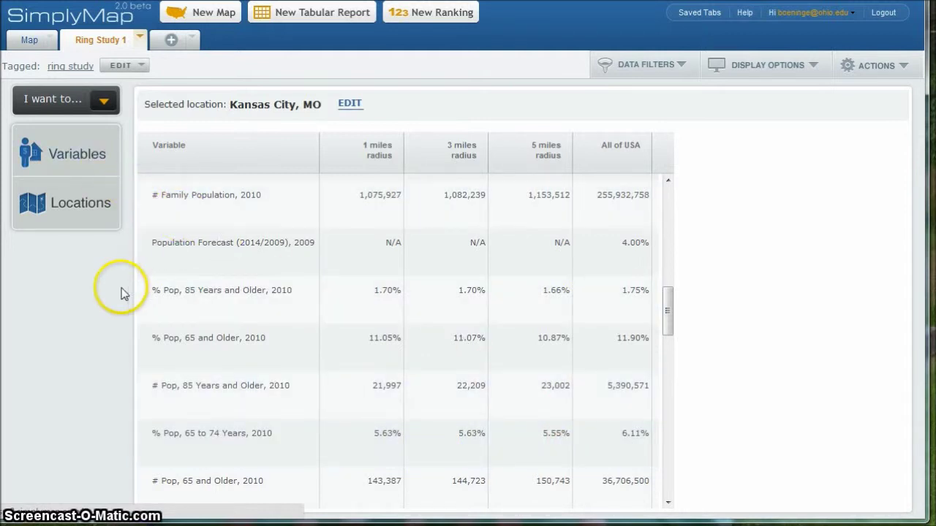
scroll(299, 320, up, 5)
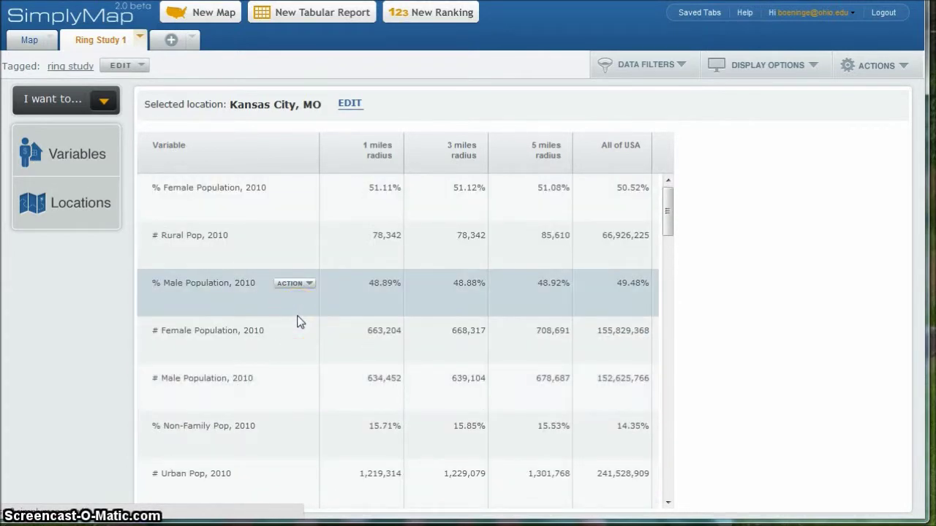
click(87, 154)
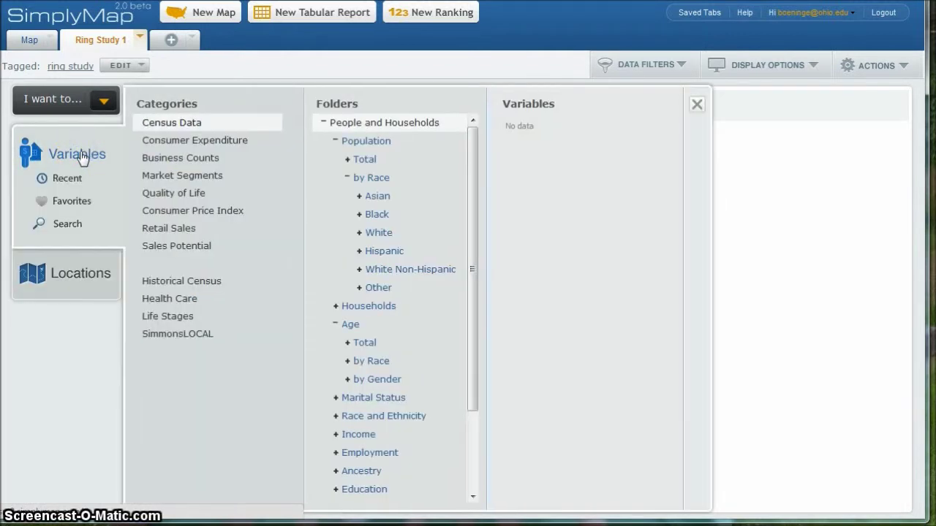
- Rerun the nfl keyword variable search and scroll down to the NFL interest results
click(66, 224)
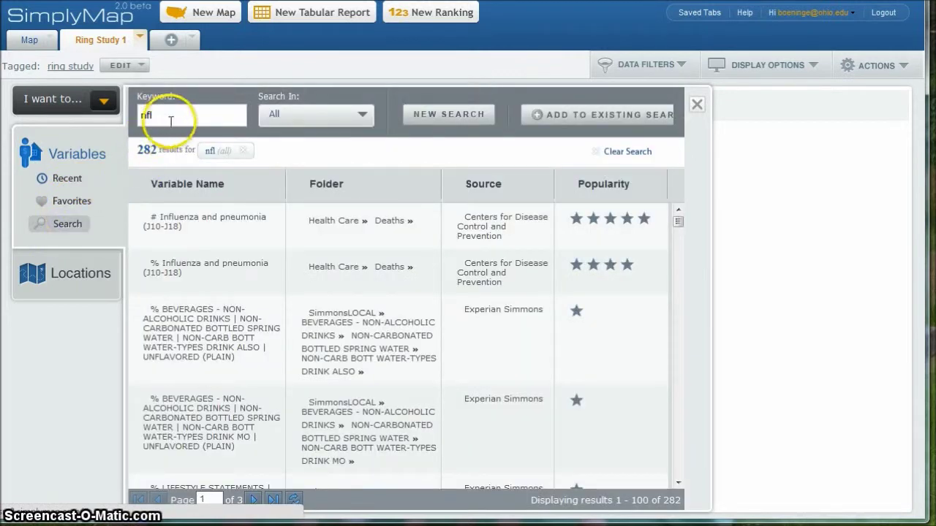
double_click(163, 113)
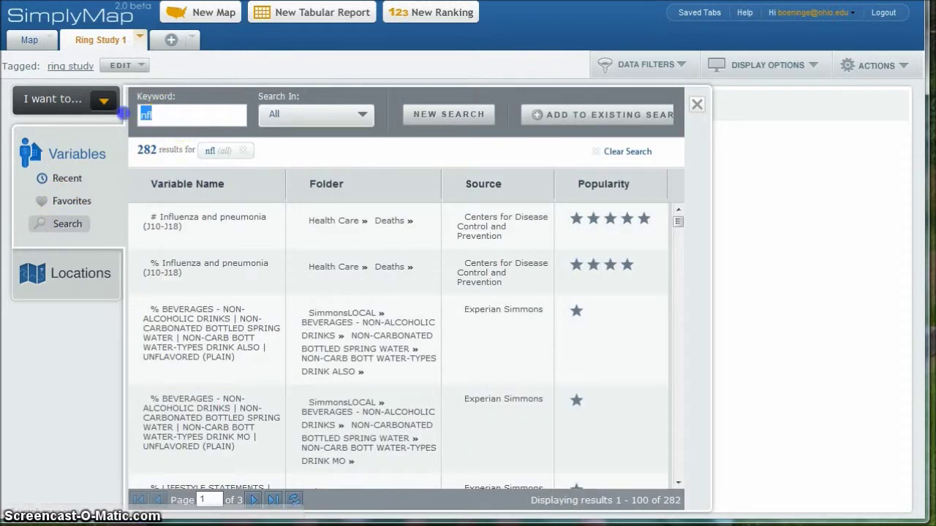
click(183, 116)
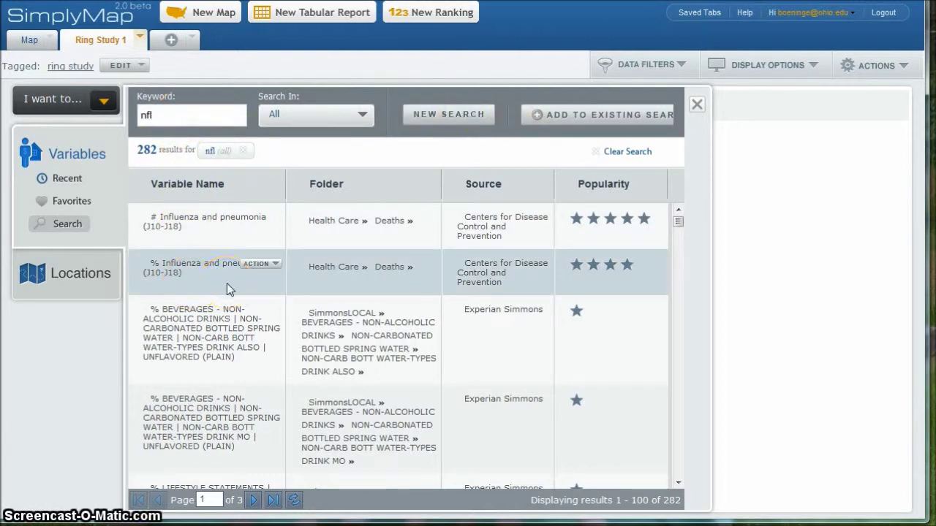
scroll(227, 283, down, 3)
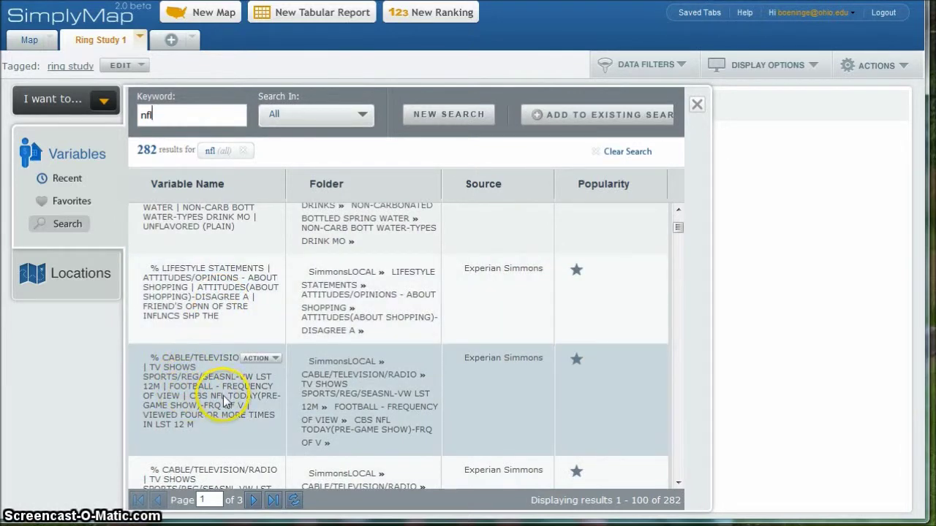
scroll(234, 386, down, 3)
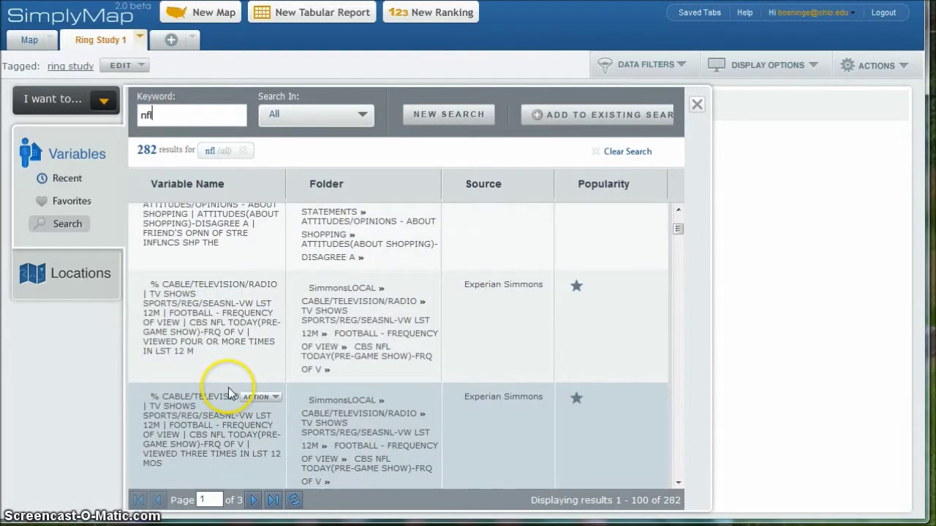
click(255, 363)
scroll(255, 371, down, 5)
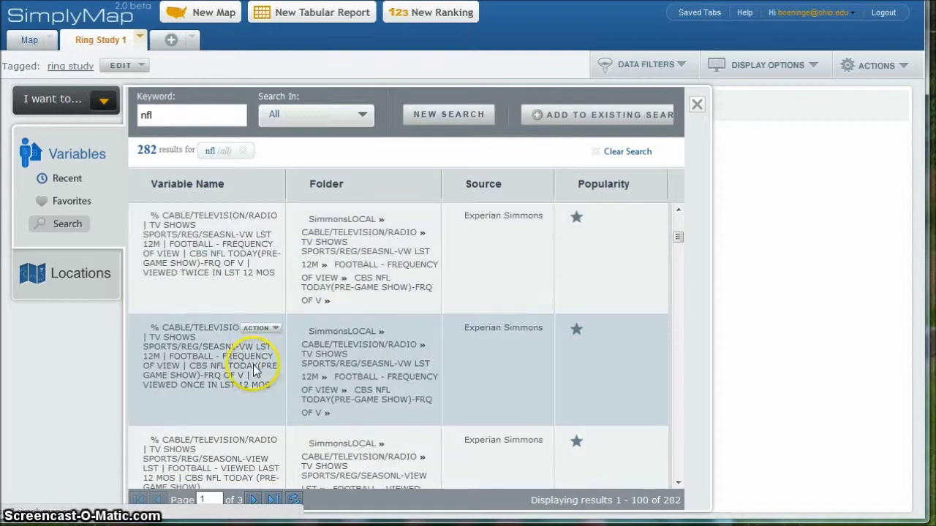
scroll(266, 363, down, 5)
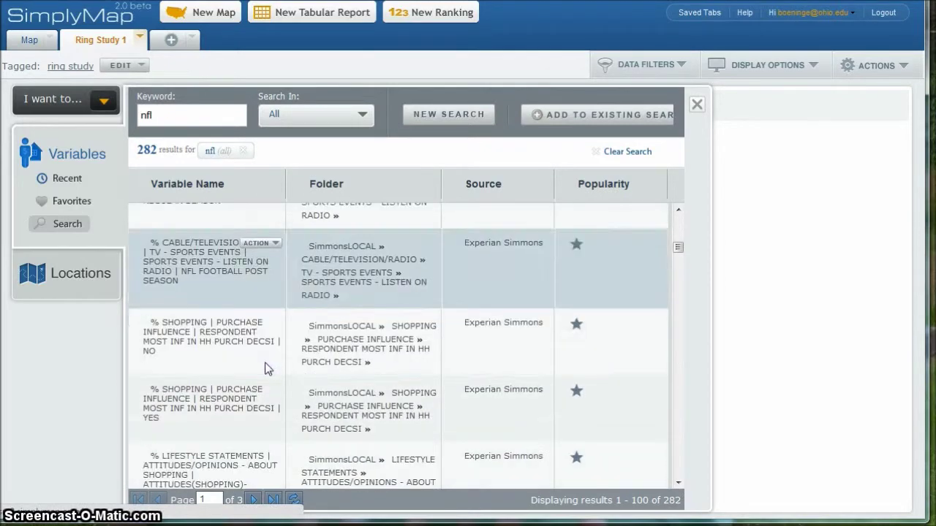
scroll(264, 363, down, 5)
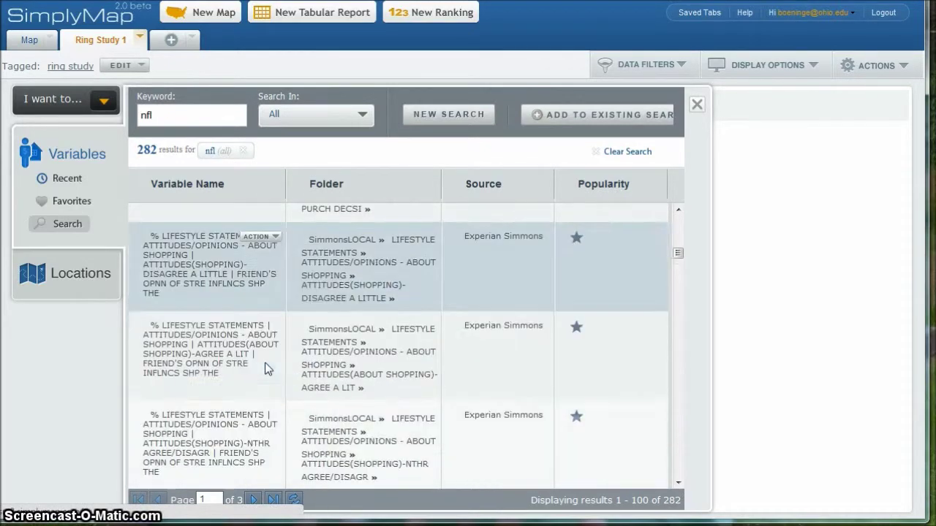
scroll(265, 367, down, 5)
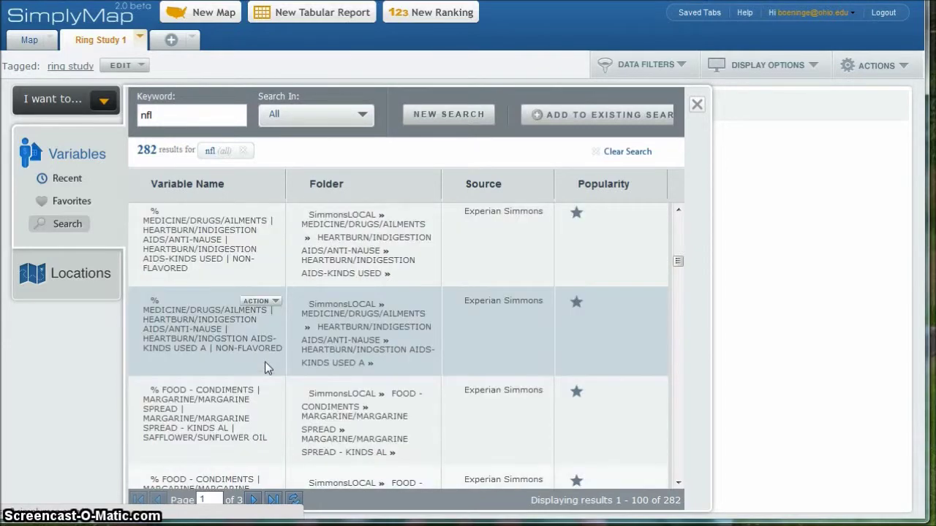
scroll(265, 367, down, 5)
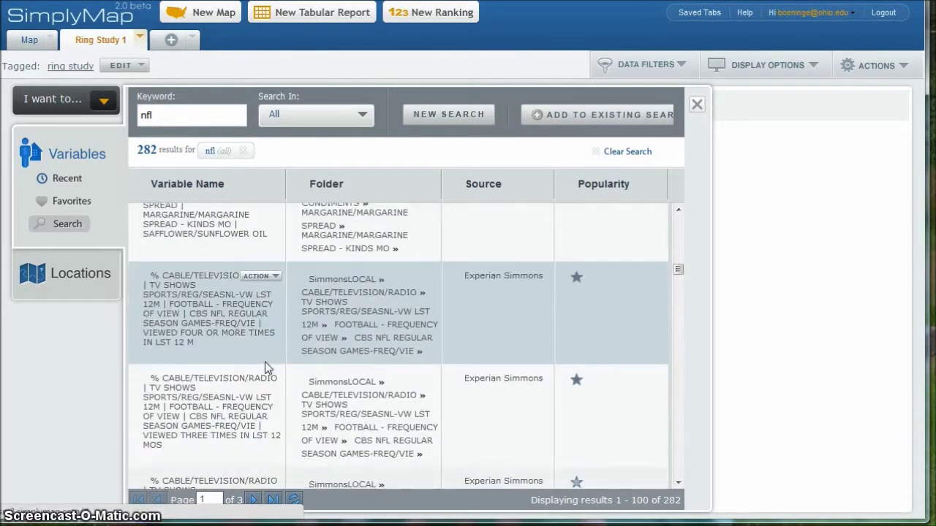
scroll(264, 362, down, 5)
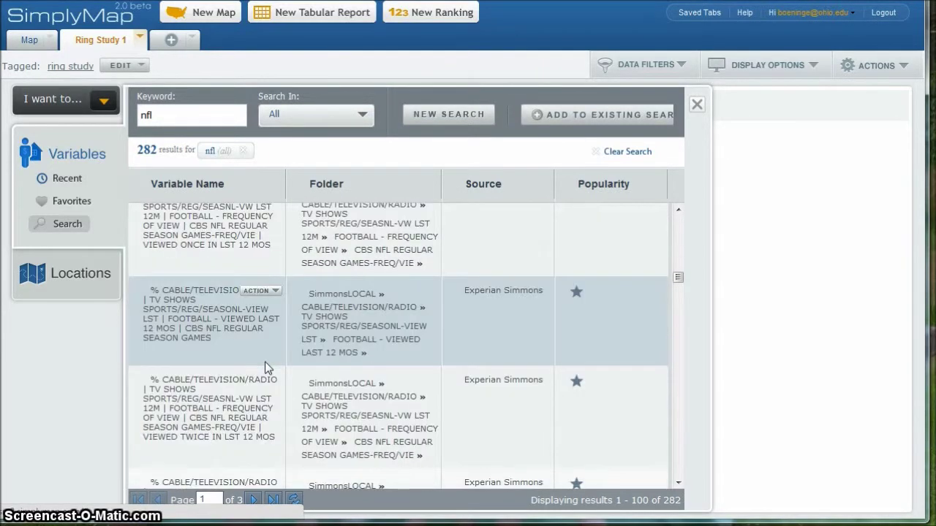
scroll(264, 362, down, 5)
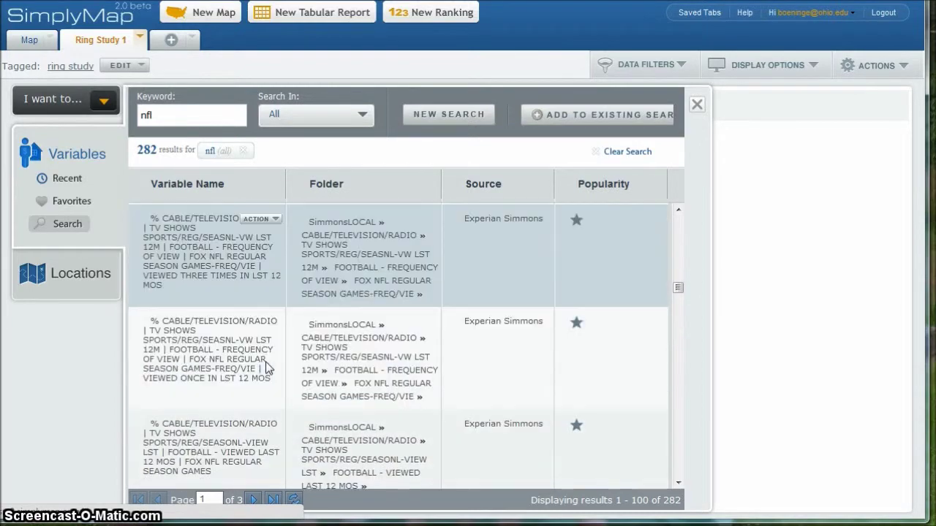
scroll(265, 362, down, 4)
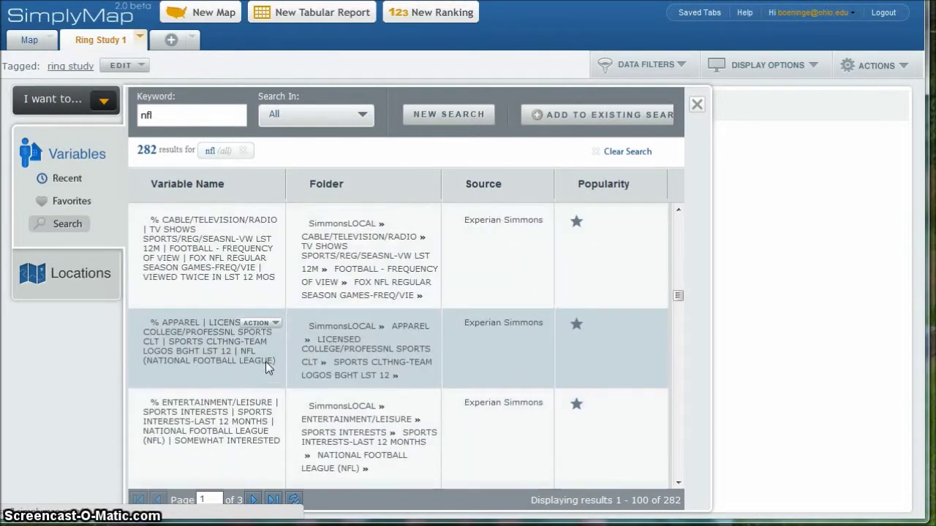
drag(265, 362, 306, 353)
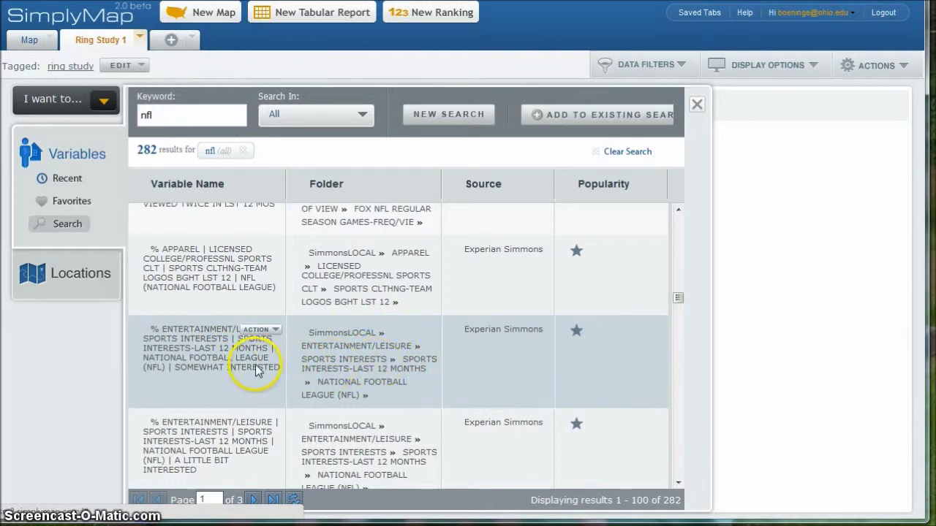
- Add NFL 'somewhat interested' and 'a little bit interested' variables, then close the search panel
click(276, 331)
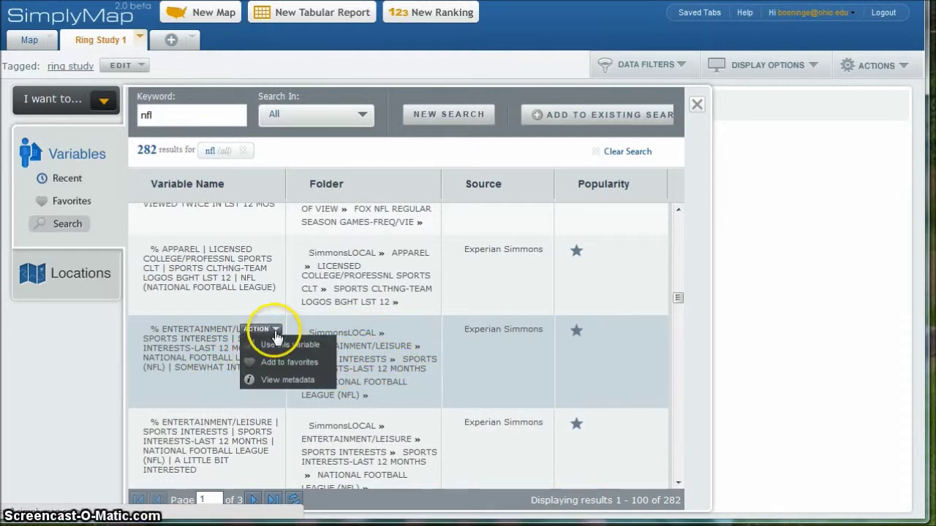
click(278, 344)
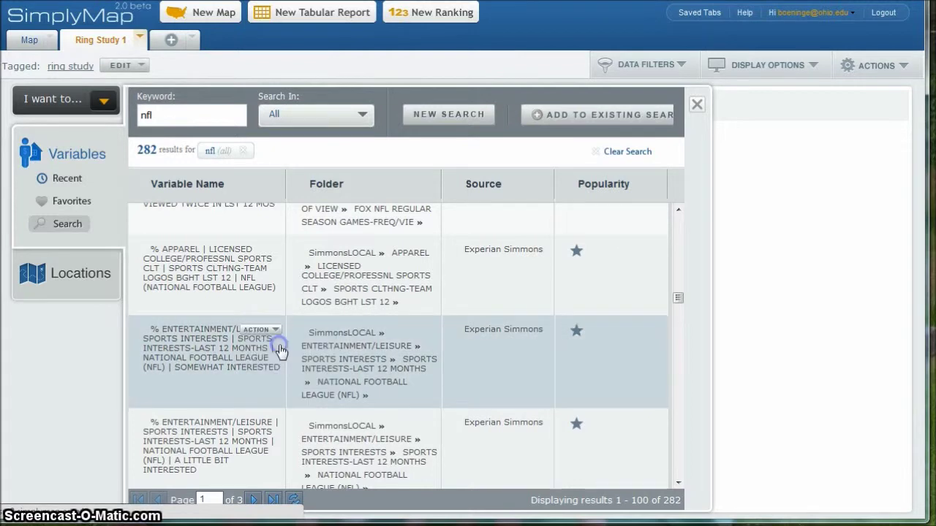
scroll(269, 424, down, 1)
click(261, 349)
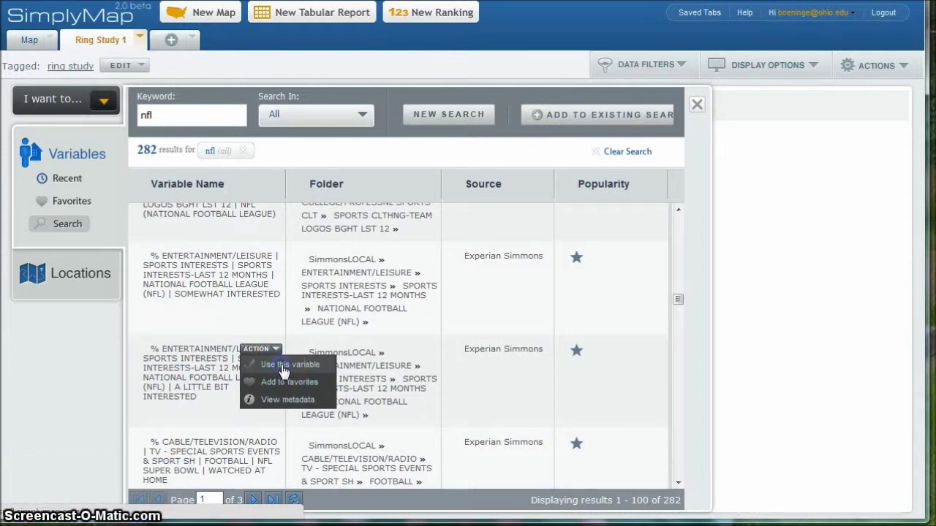
click(282, 365)
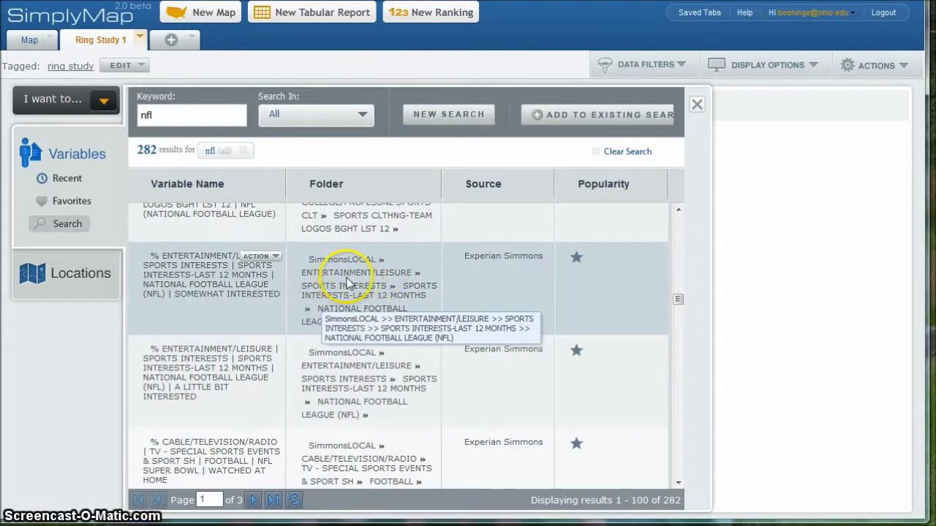
click(697, 104)
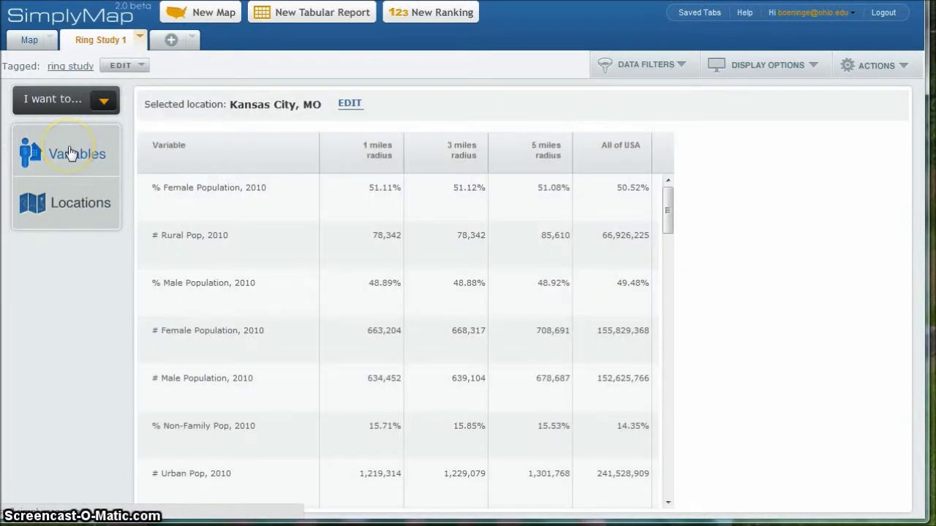
- Browse SimmonsLOCAL > ENTERTAINMENT/LEISURE > SPORTS INTERESTS to list the Major League Baseball (MLB) variables
click(71, 152)
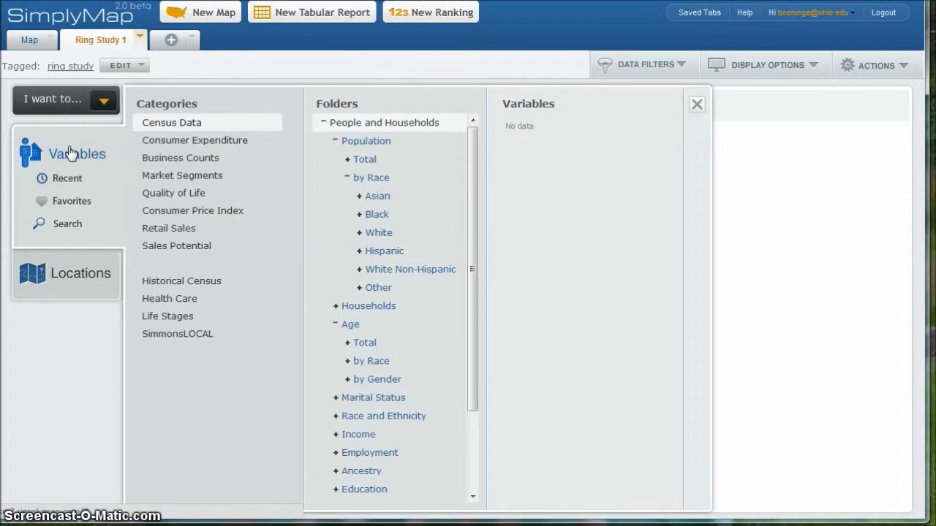
click(163, 337)
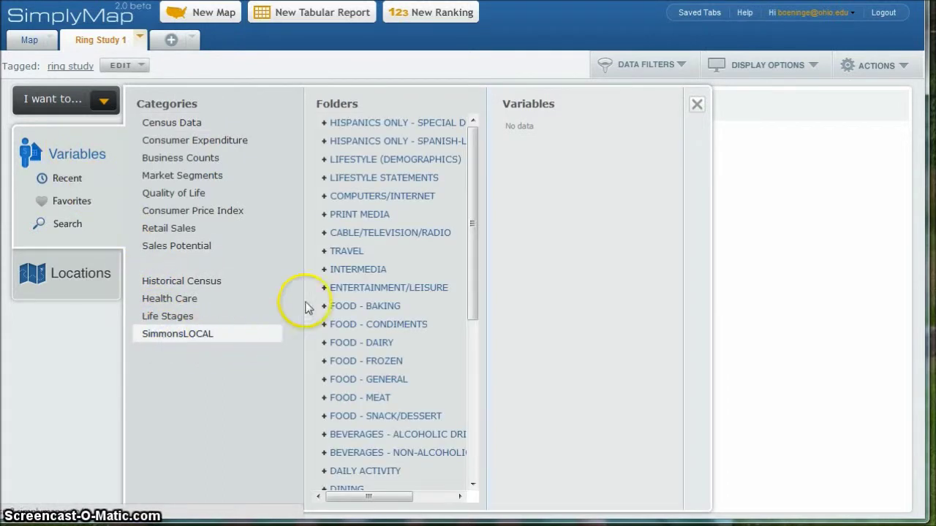
click(322, 290)
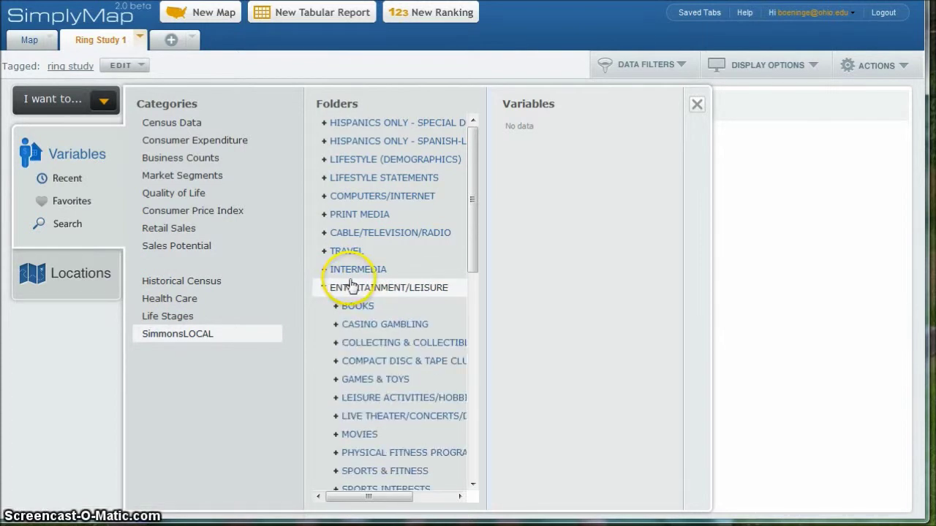
scroll(340, 274, down, 4)
click(336, 343)
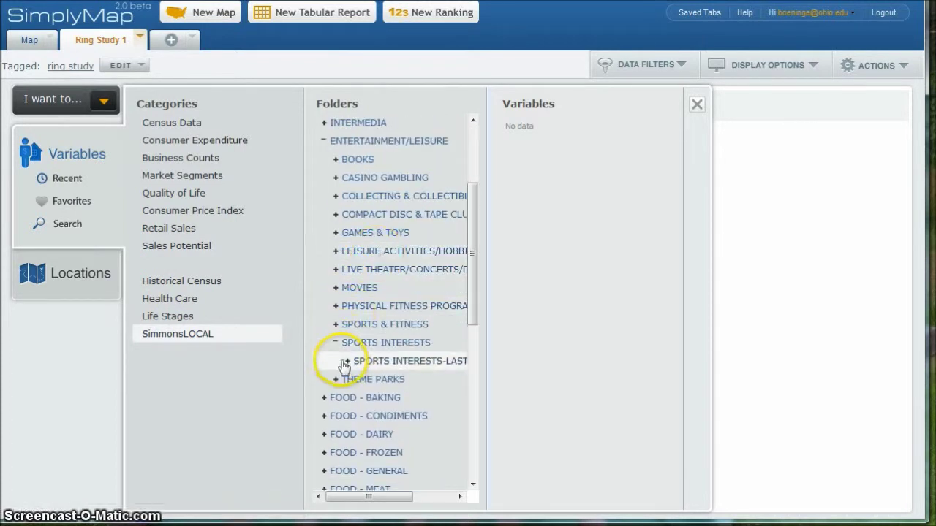
click(346, 361)
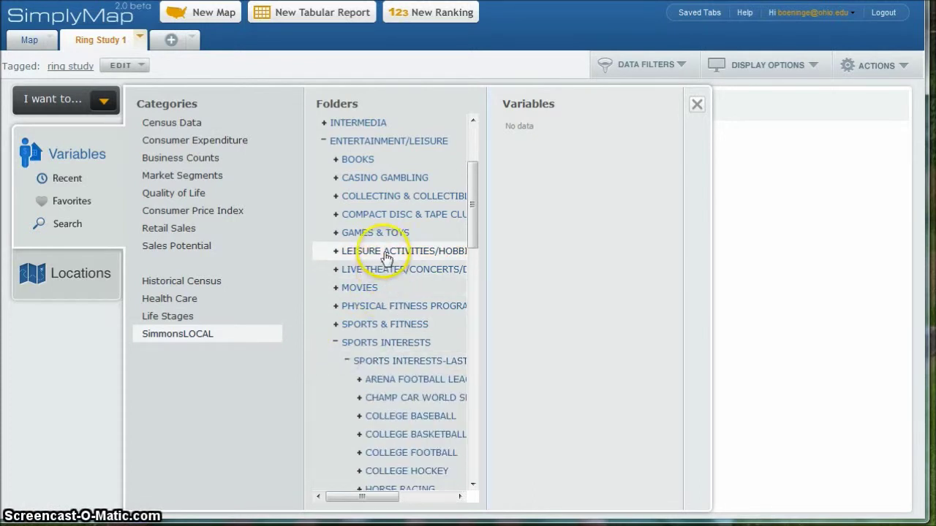
scroll(386, 251, down, 4)
scroll(389, 247, down, 2)
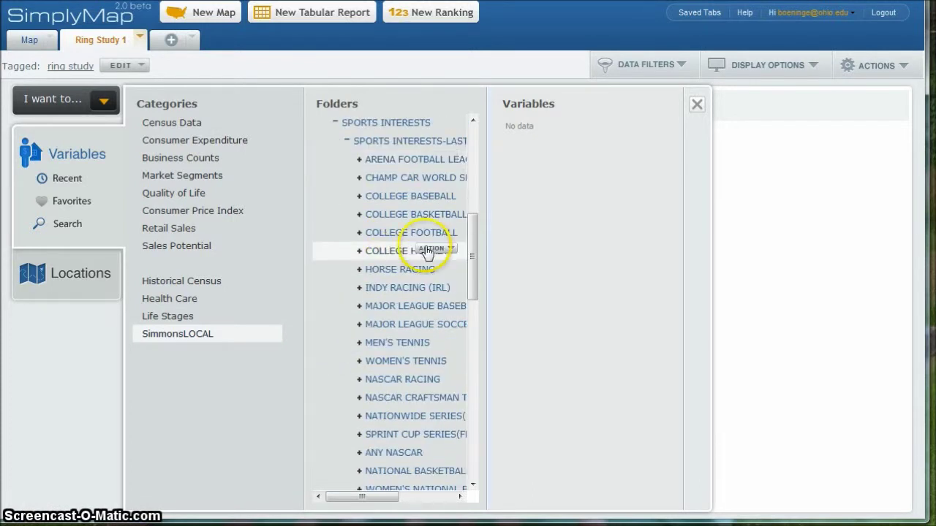
drag(487, 179, 548, 177)
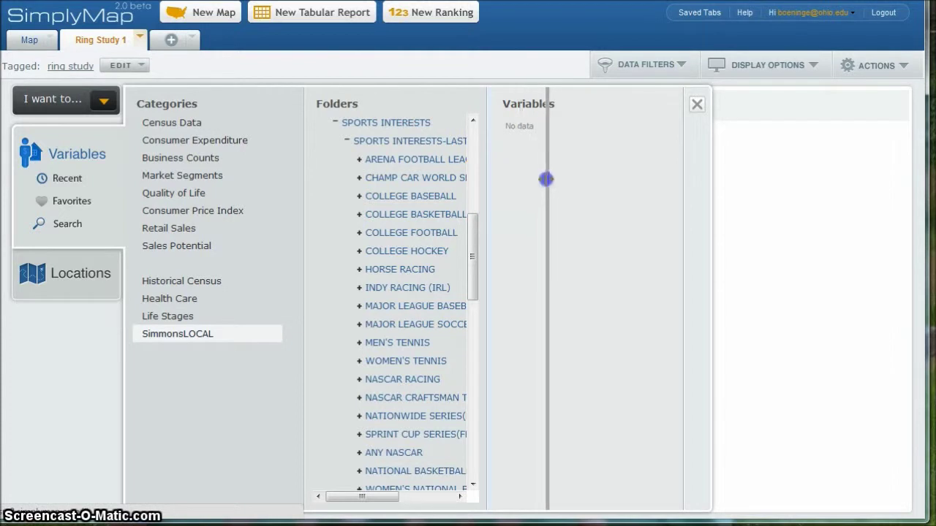
scroll(524, 231, down, 2)
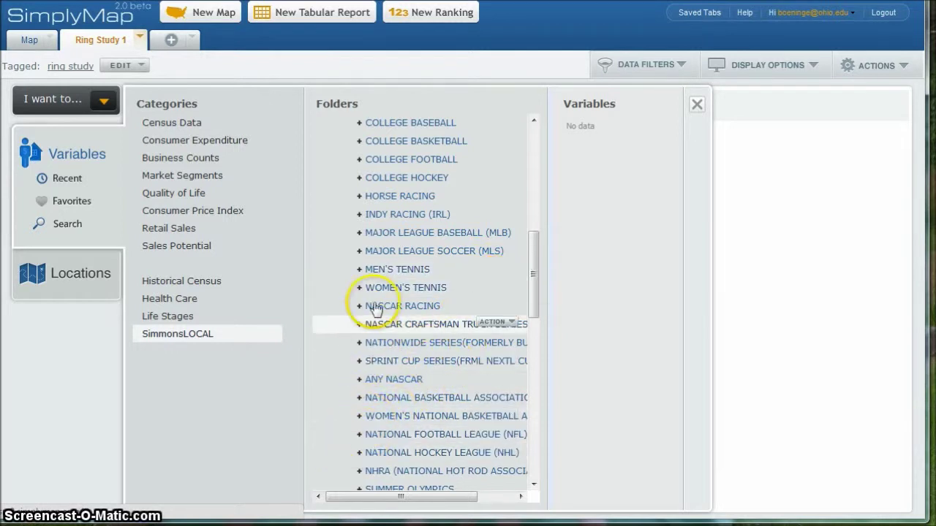
click(360, 234)
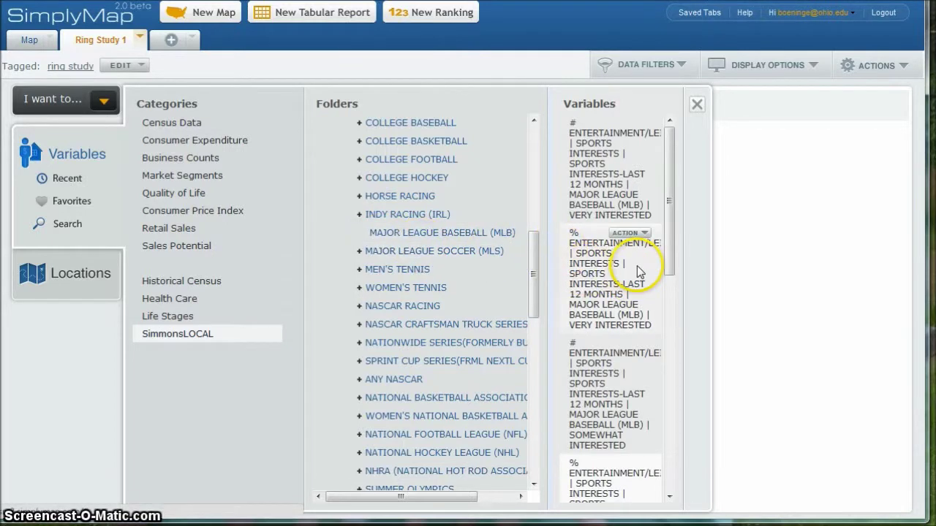
- Widen the variables list and add % MLB 'somewhat interested' and 'a little bit interested'
scroll(641, 265, down, 1)
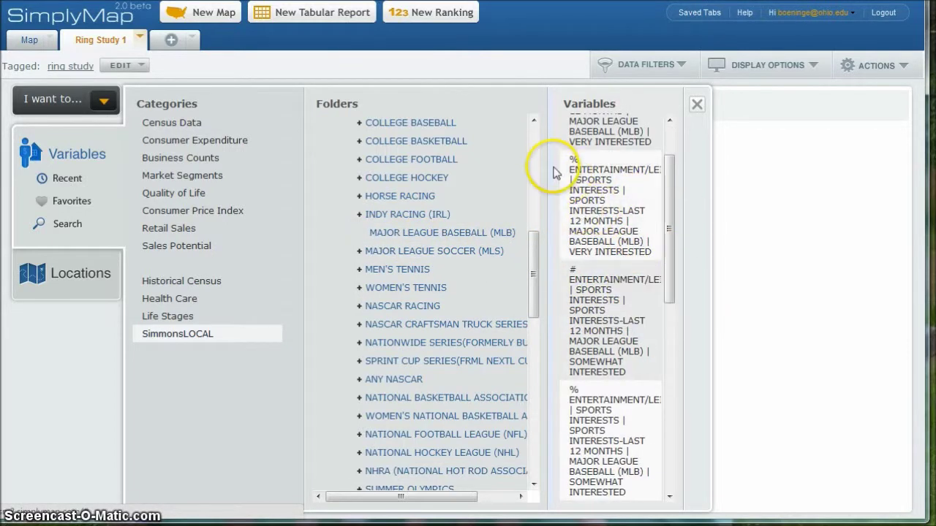
drag(550, 164, 464, 168)
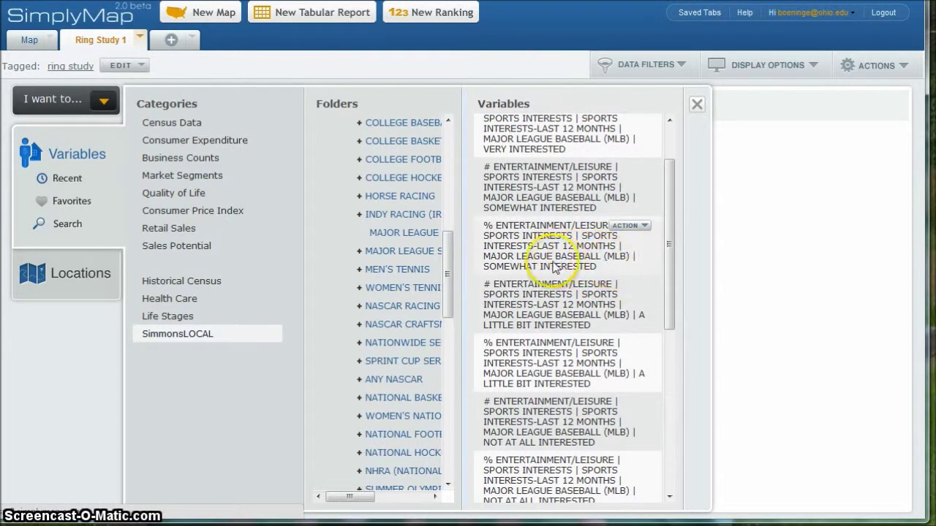
click(630, 225)
click(634, 238)
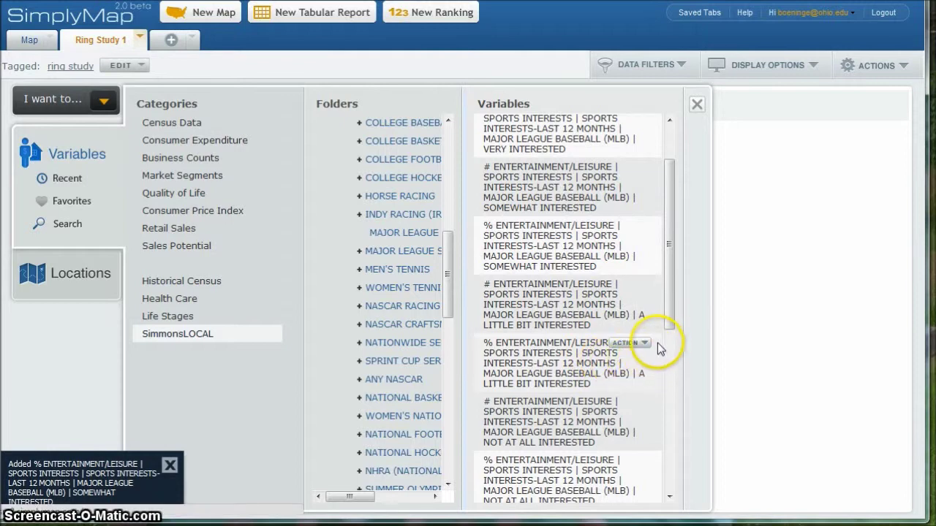
click(644, 343)
click(642, 357)
- Add % MLB 'not at all interested' and 'very interested', then close the variable picker
scroll(614, 374, down, 1)
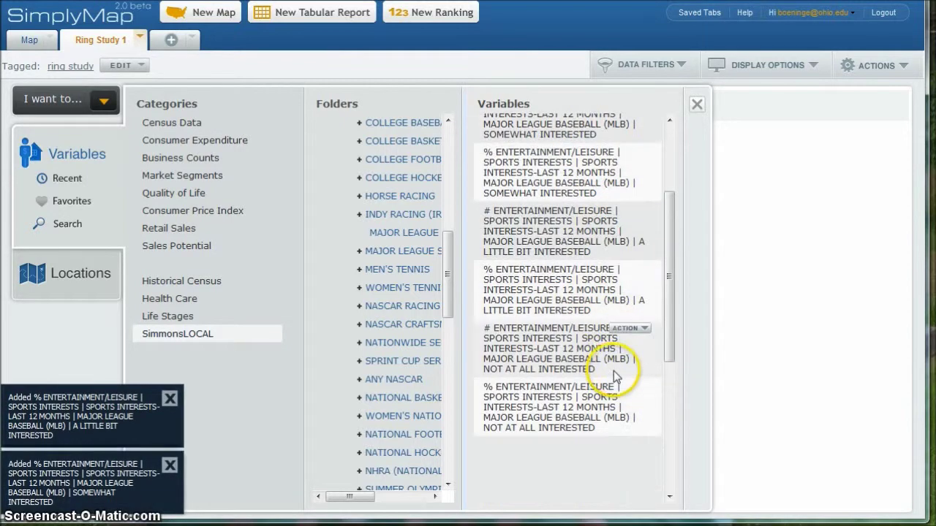
click(625, 386)
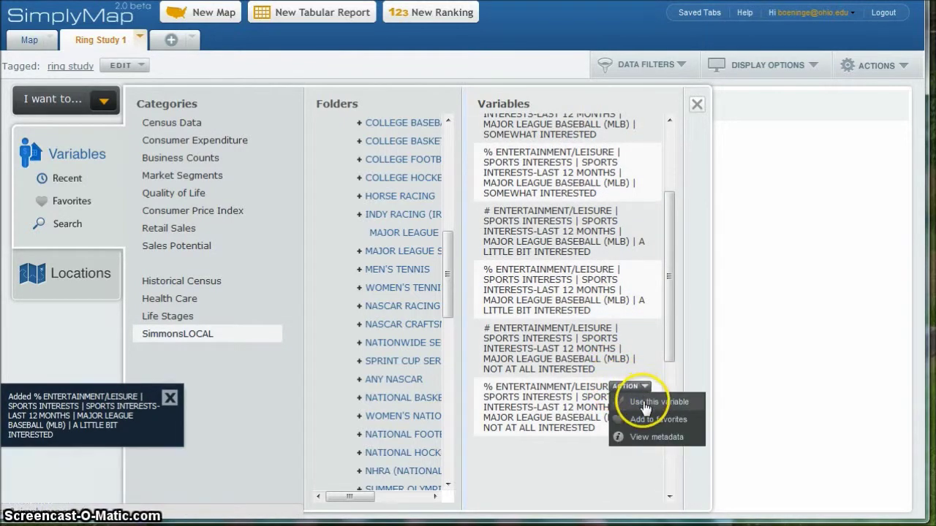
click(643, 402)
scroll(647, 355, up, 2)
click(641, 287)
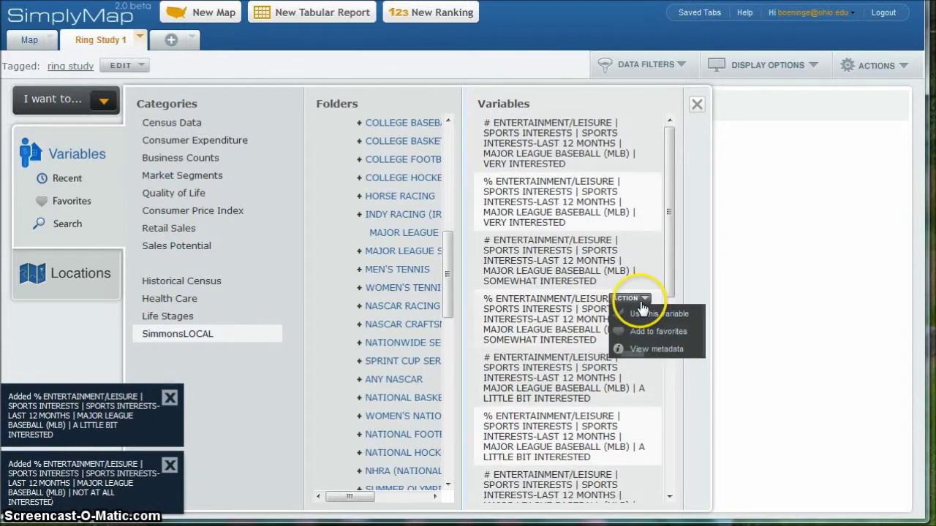
scroll(640, 256, up, 1)
click(643, 181)
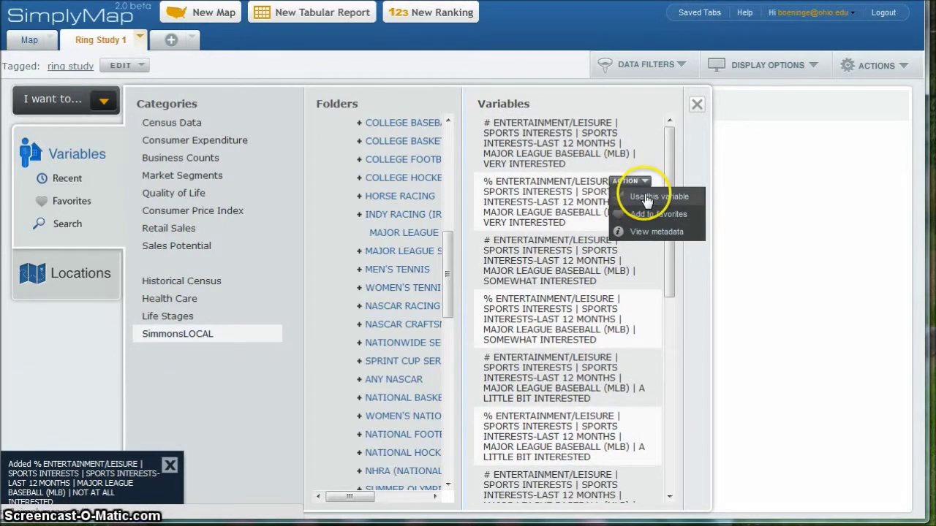
click(646, 196)
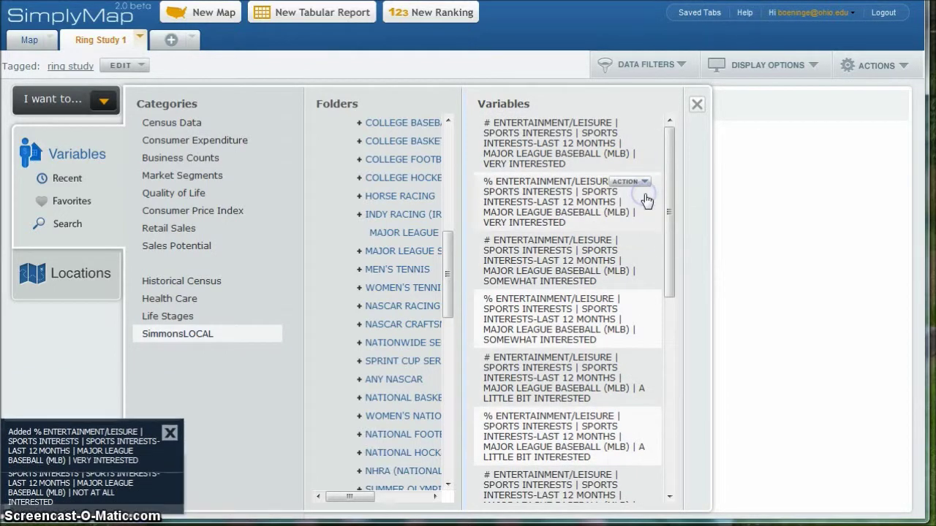
click(698, 105)
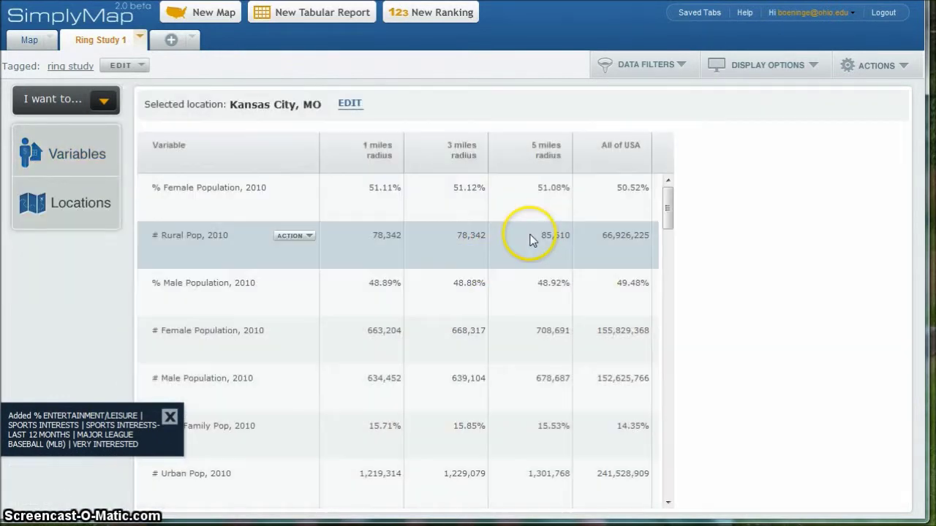
- Review the new NFL and MLB rows, then create a map from % MLB Very Interested
scroll(419, 251, down, 5)
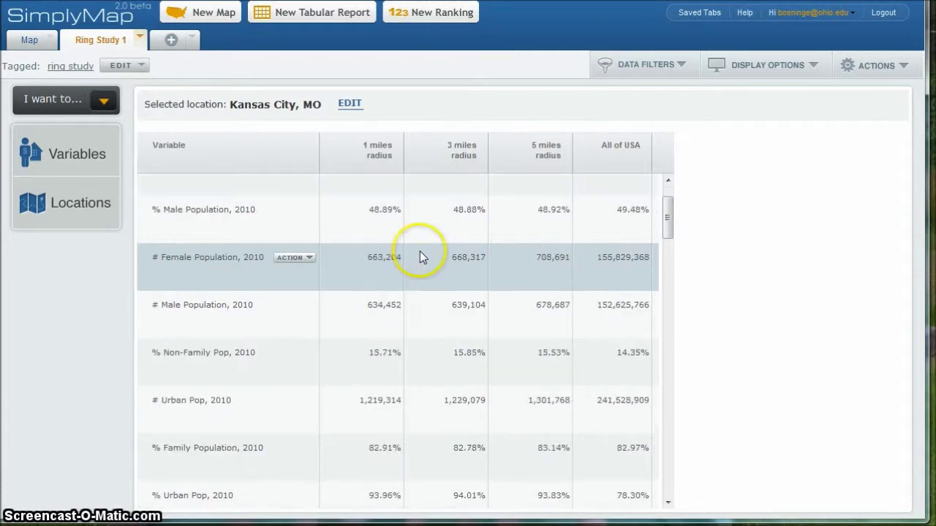
scroll(427, 251, down, 10)
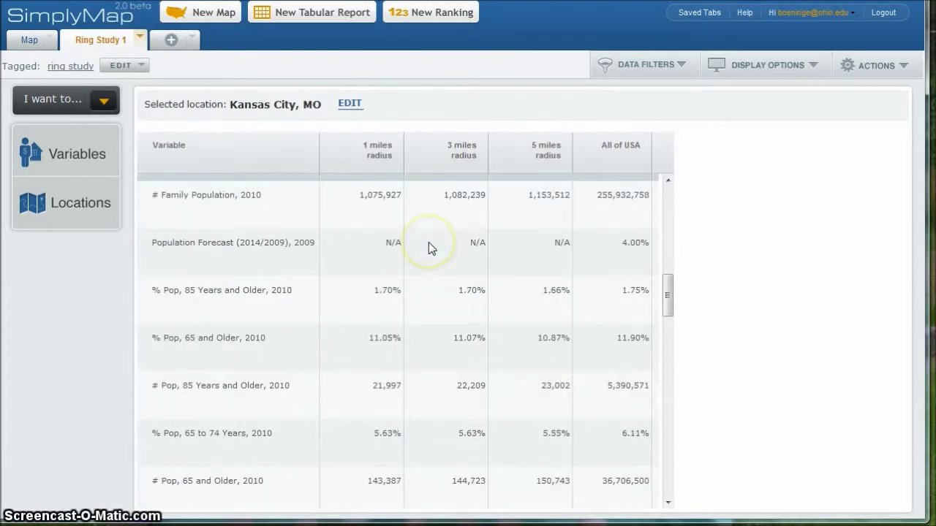
scroll(428, 242, down, 15)
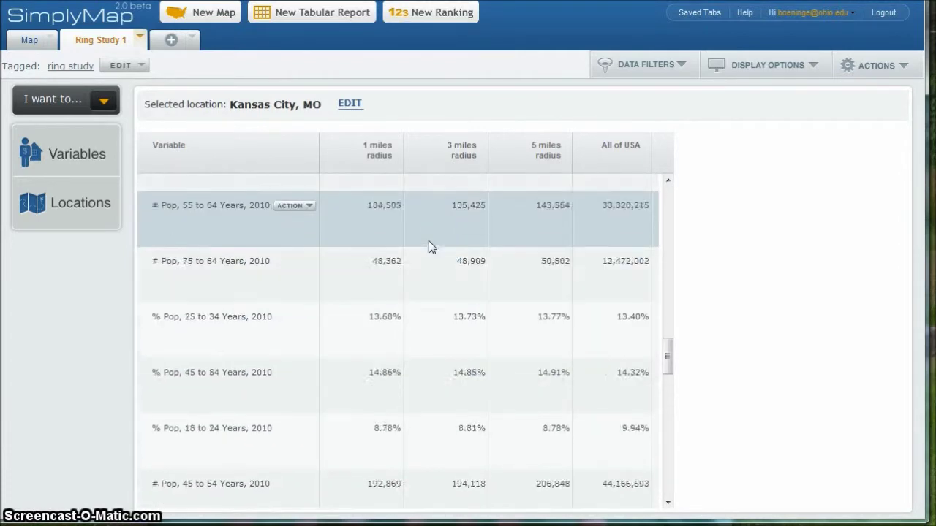
scroll(430, 247, down, 8)
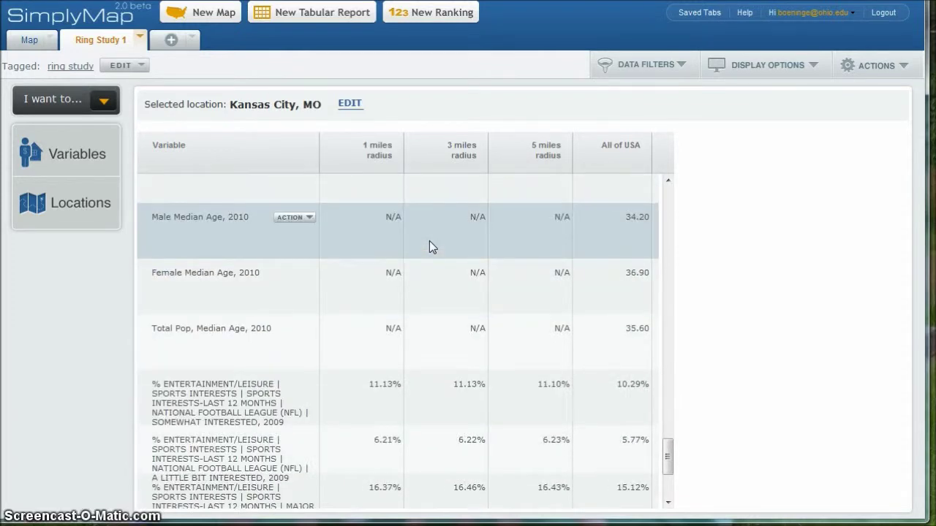
scroll(429, 247, down, 2)
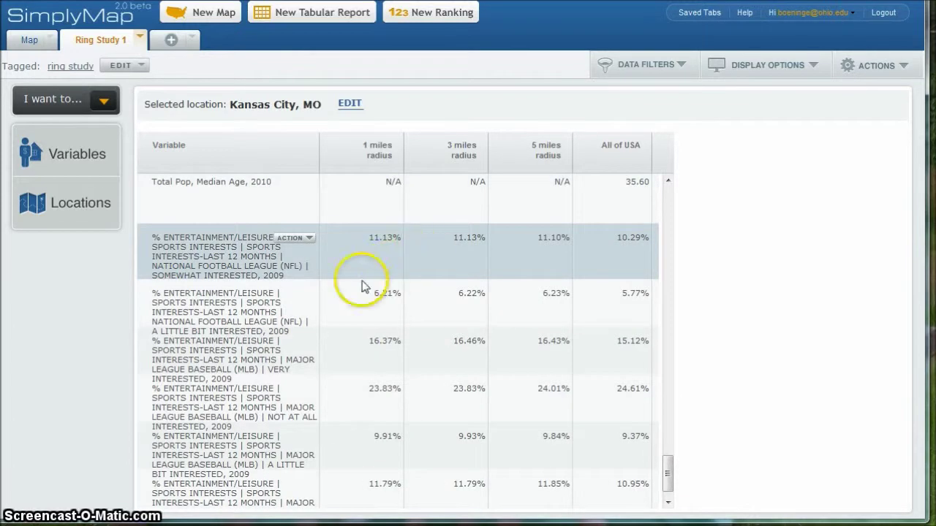
click(295, 293)
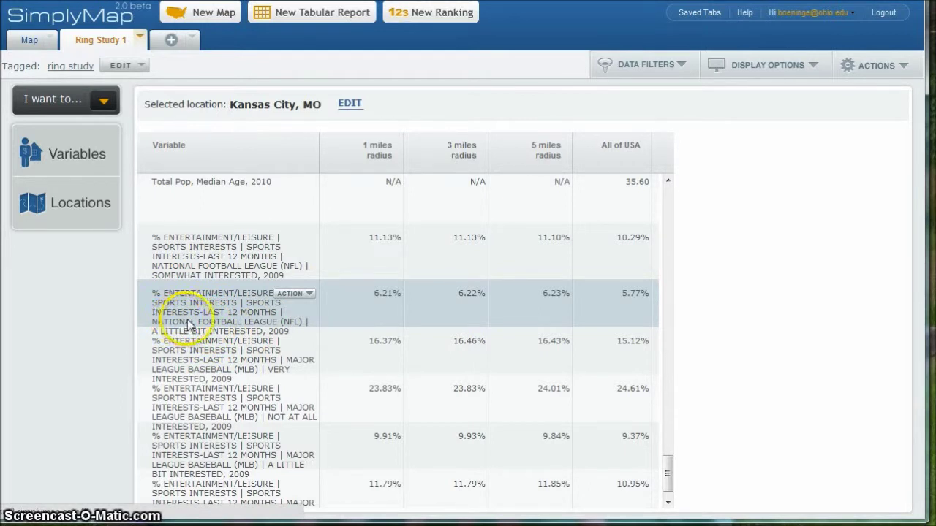
click(289, 342)
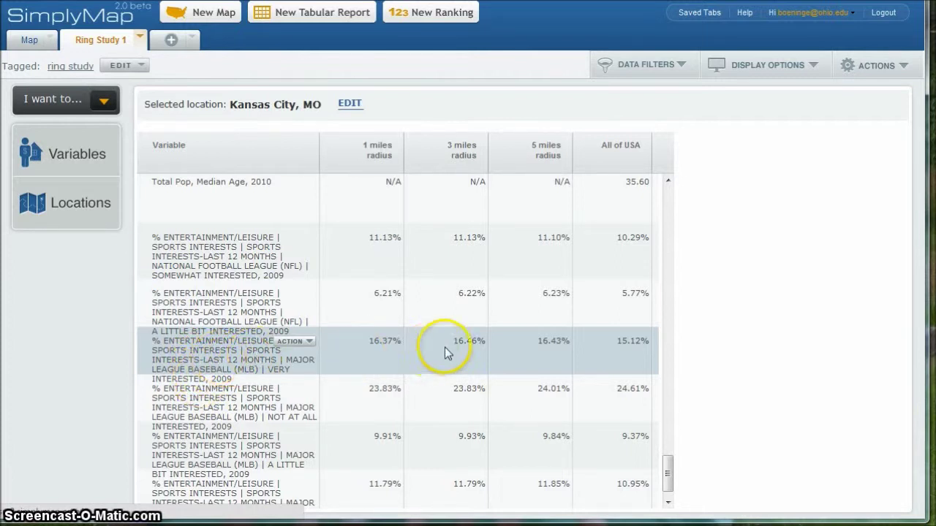
click(308, 341)
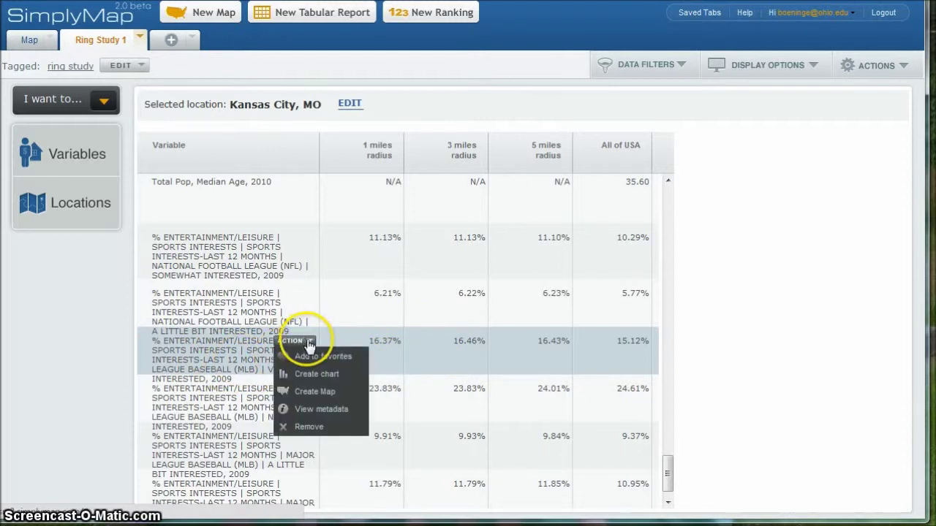
click(311, 392)
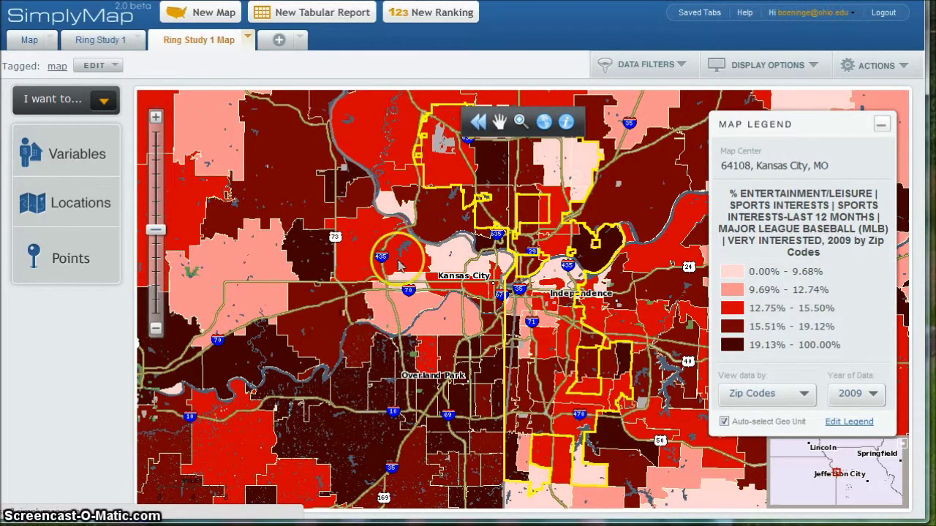
- Change the map's View data by geography so it shows zip codes
click(803, 393)
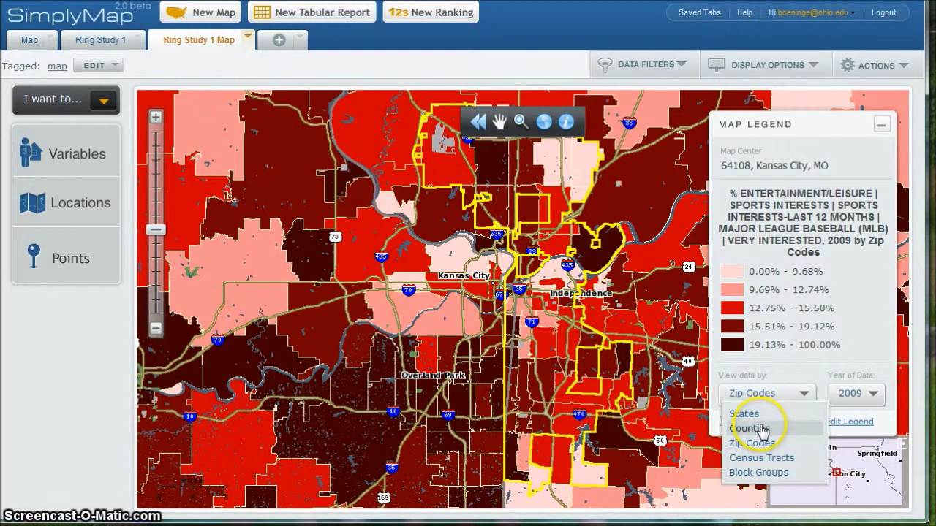
click(761, 427)
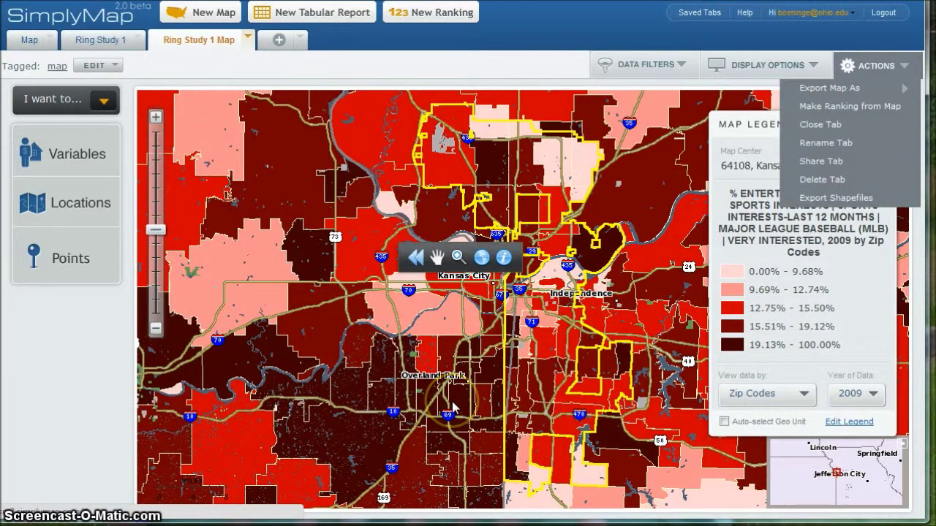
- Review legend colour schemes without changes, then bring up Export Map As GIF/PDF options
click(856, 304)
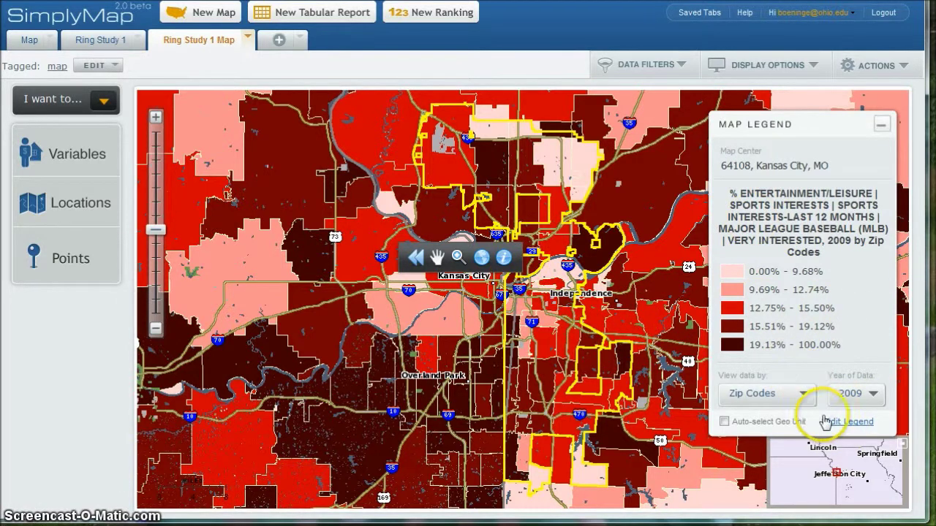
click(846, 424)
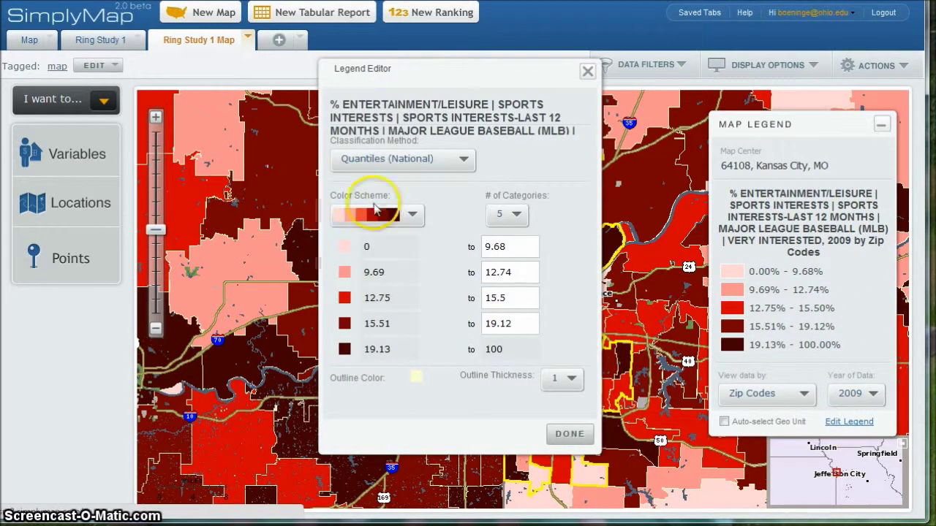
click(413, 217)
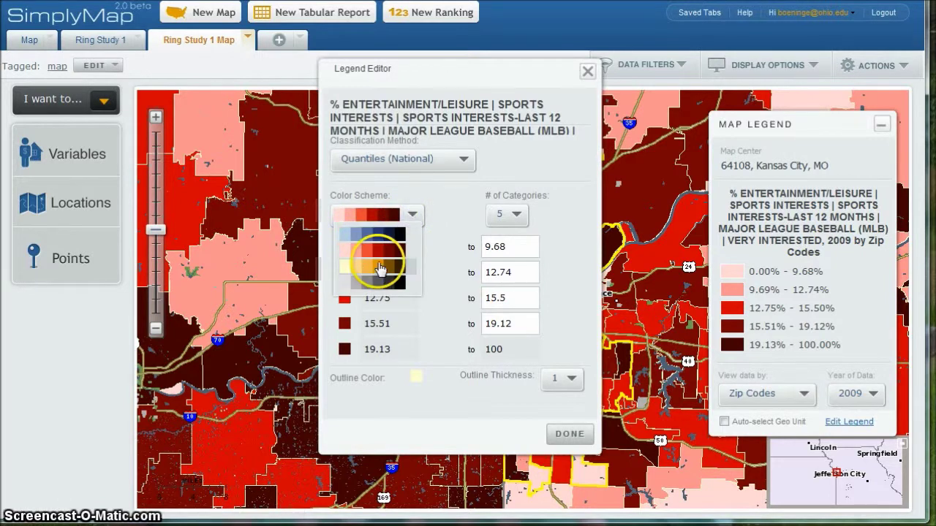
click(454, 202)
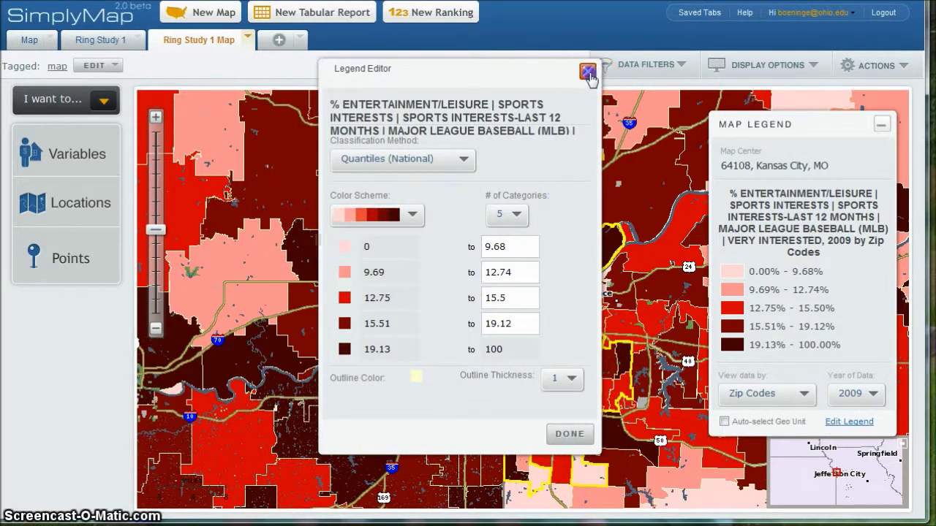
click(587, 70)
click(901, 64)
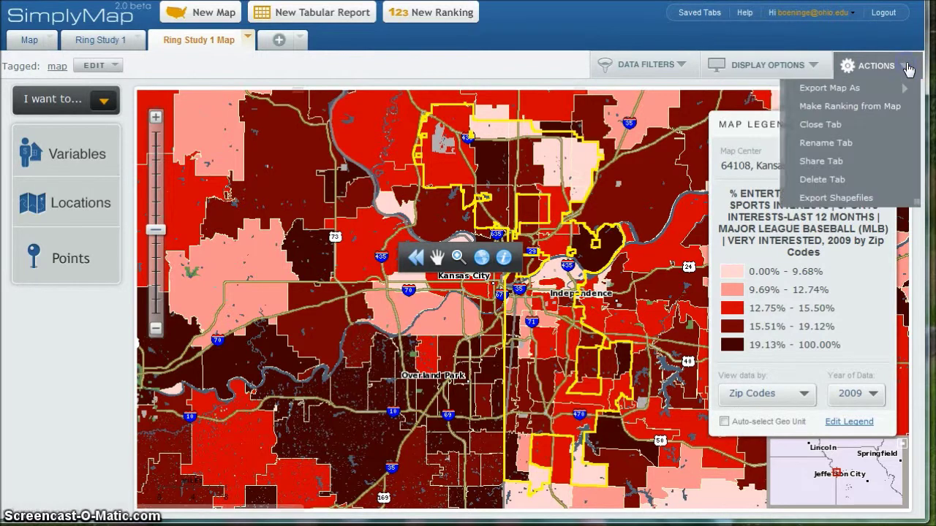
mouse_move(852, 93)
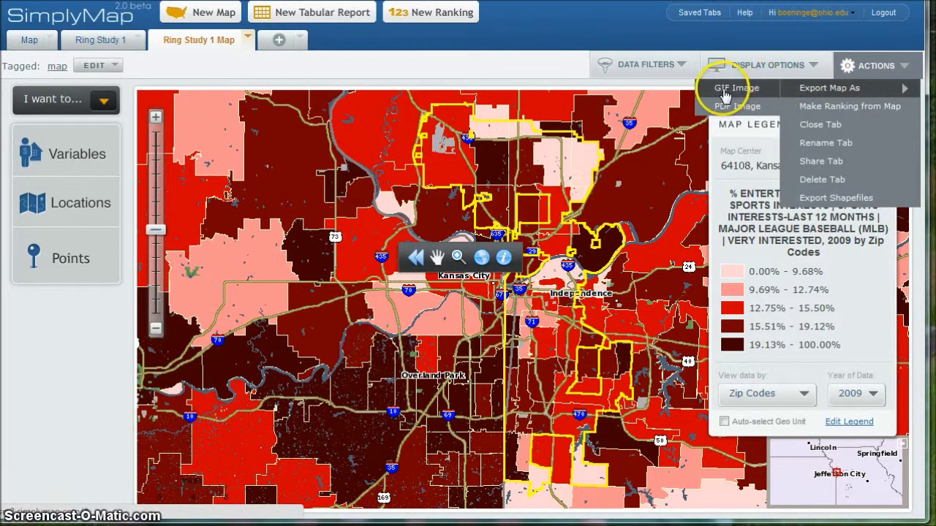